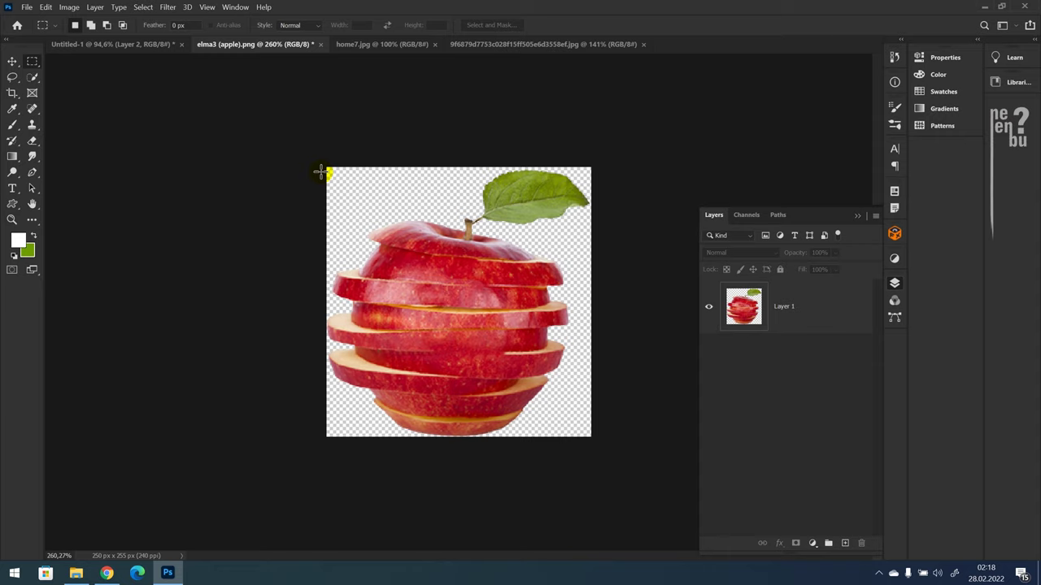
Drag elma3 (apple).png from File Explorer into Photoshop to open it as a new document.
key(alt+Tab)
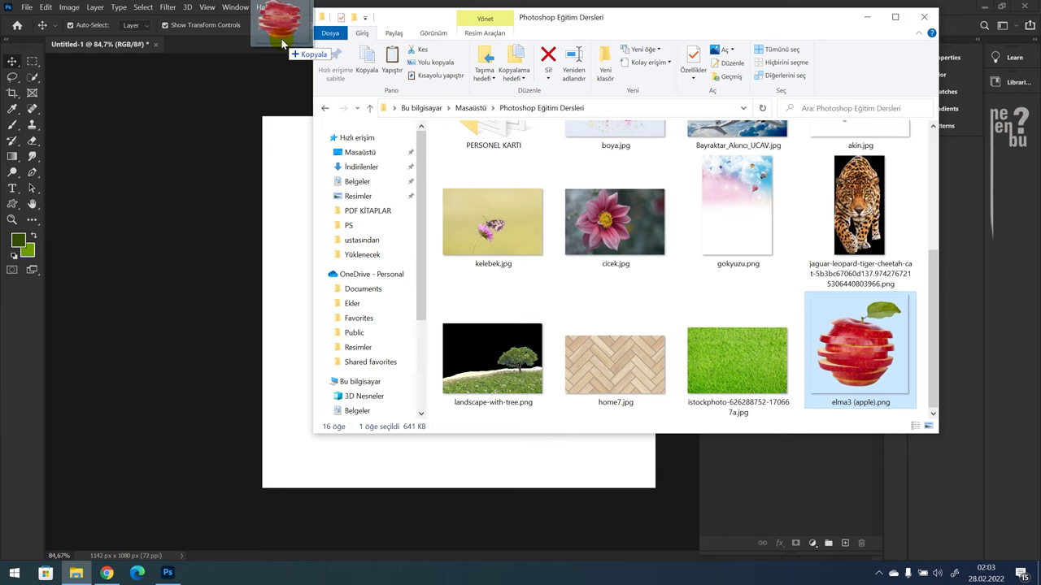
drag(874, 370, 302, 73)
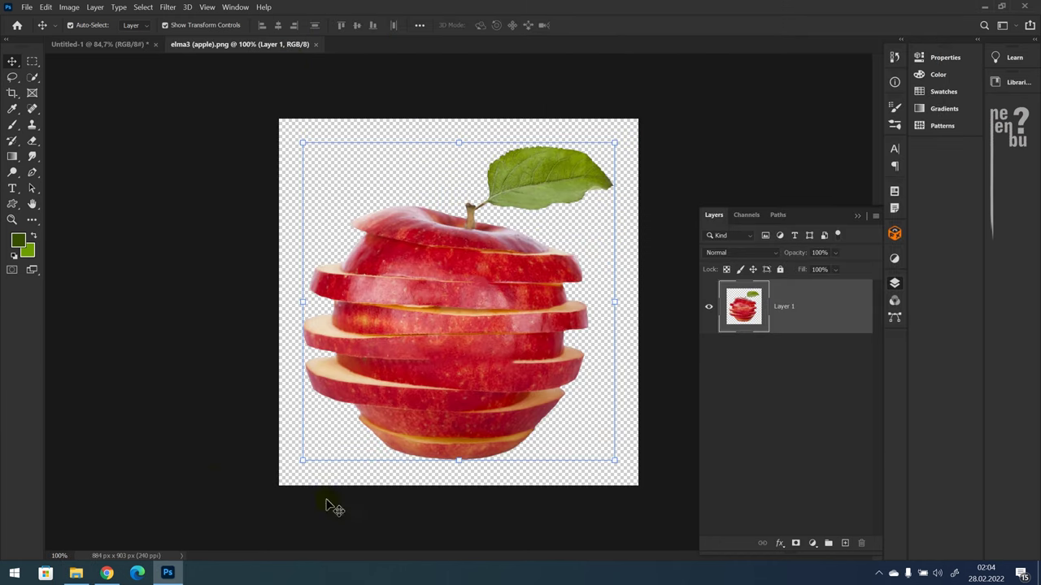
Trim transparent pixels from all four sides, shrinking the apple image from 884 x 903 to 768 x 783 px.
click(376, 92)
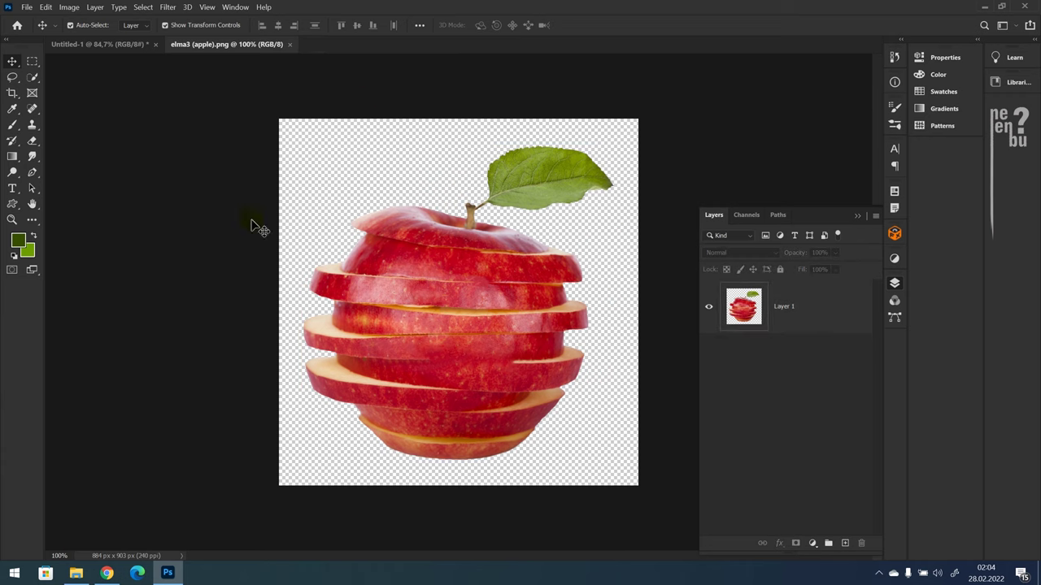
click(196, 223)
click(434, 222)
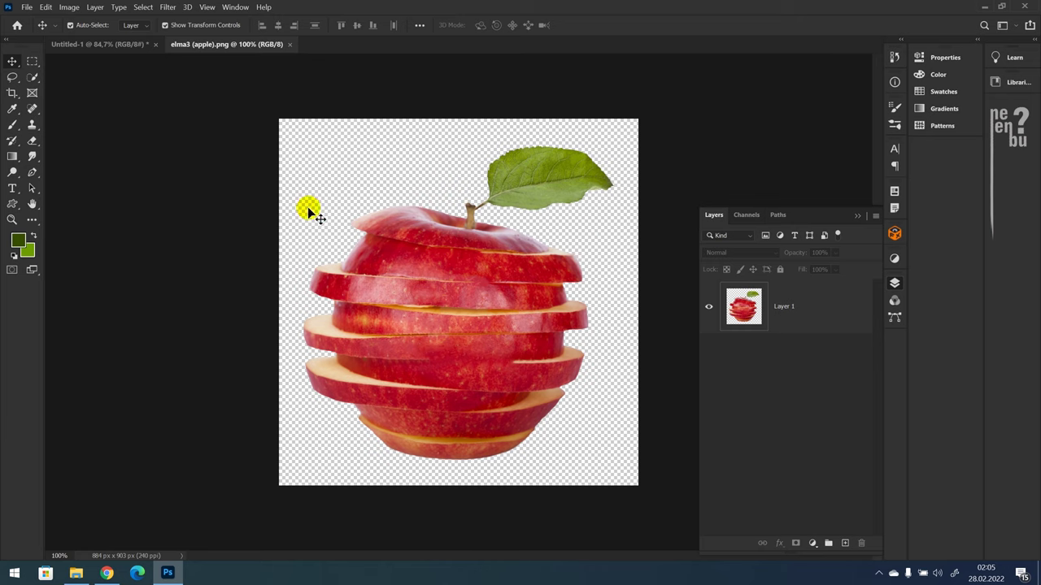
click(70, 8)
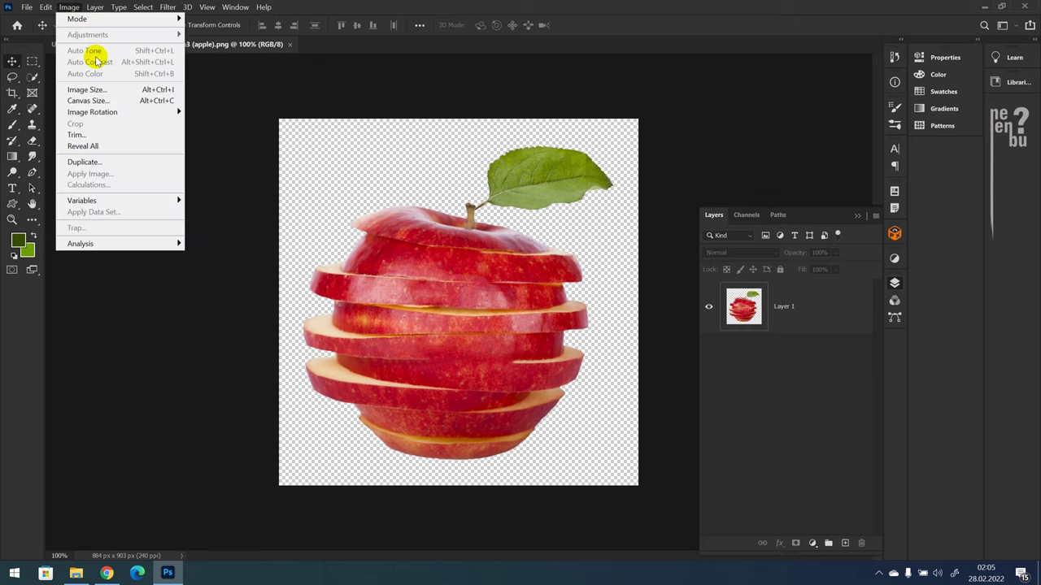
click(107, 136)
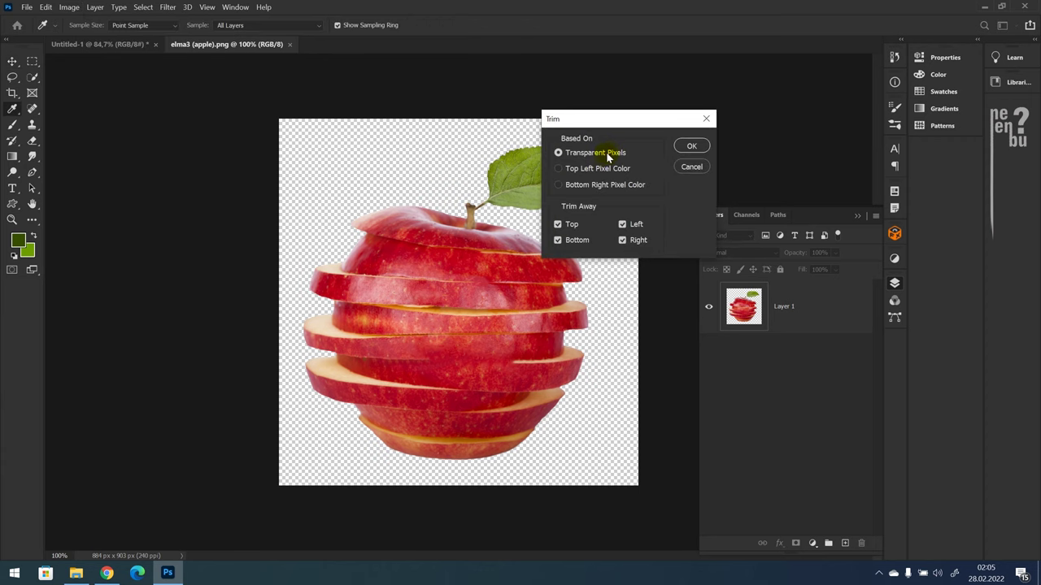
drag(610, 119, 703, 113)
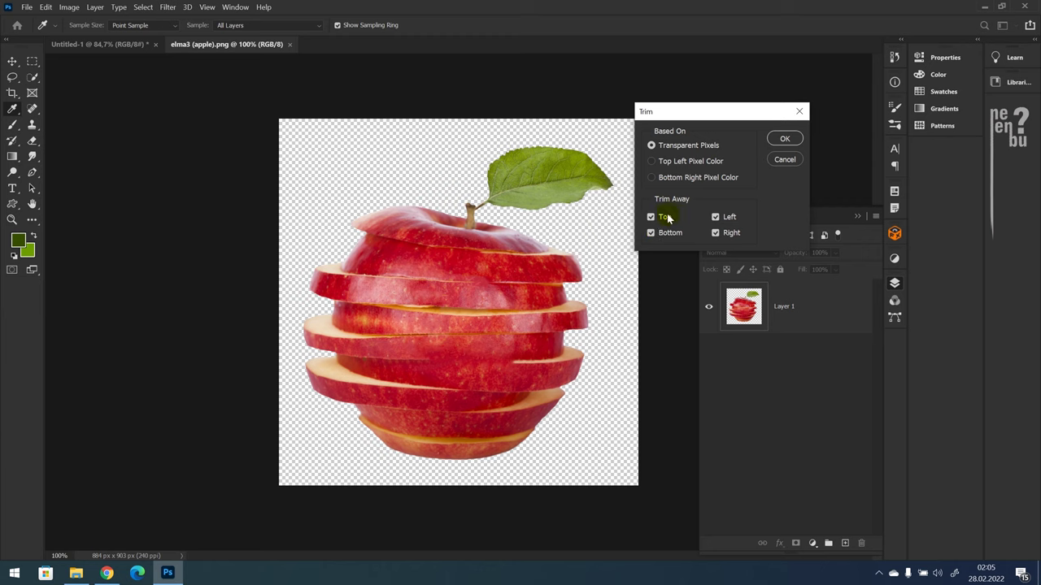
key(v)
click(784, 140)
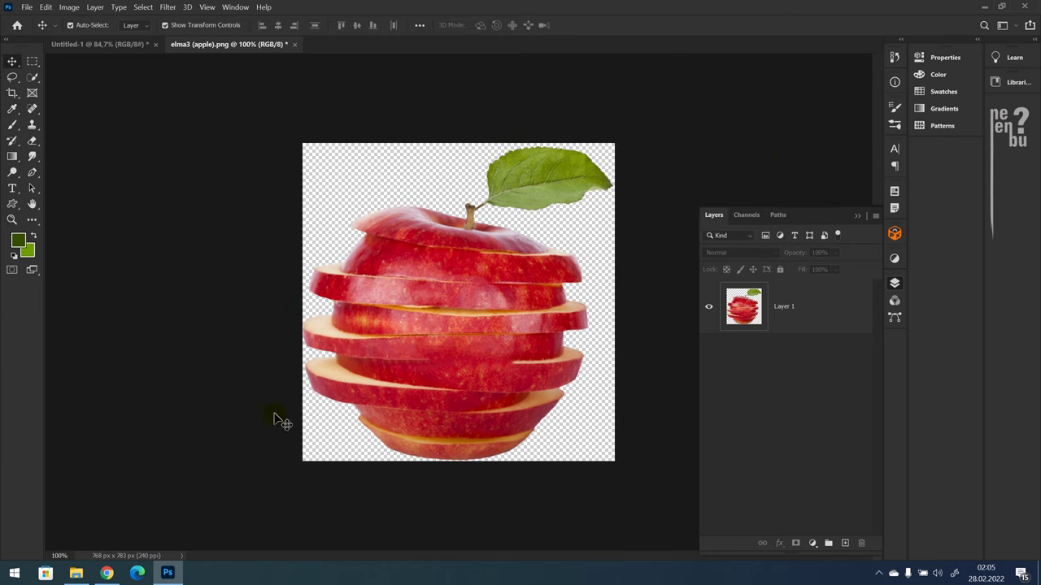
Define the apple image as a brush preset named elma3 (apple).png.
click(253, 145)
click(47, 8)
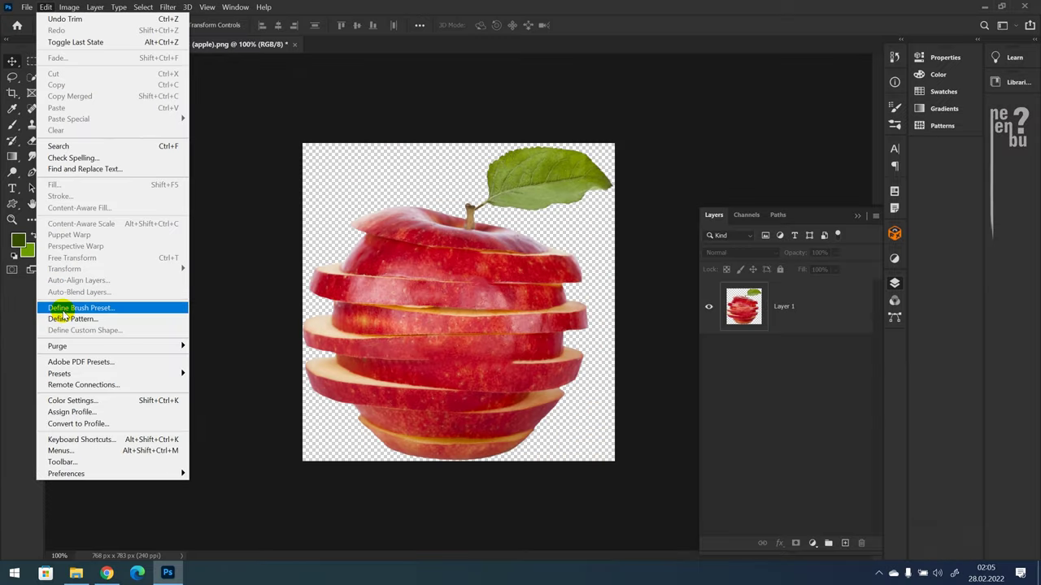
click(126, 317)
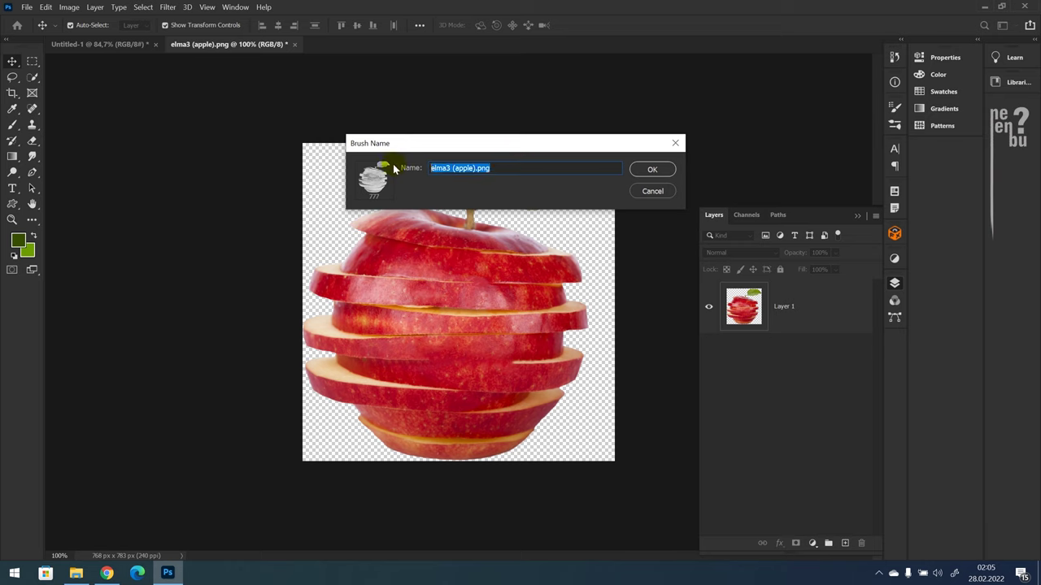
click(464, 169)
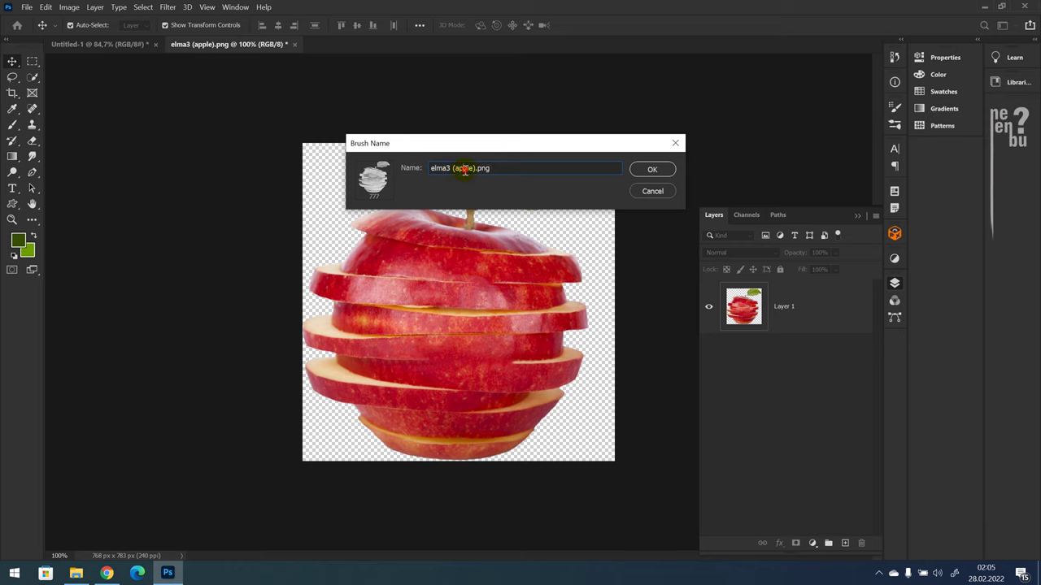
click(650, 168)
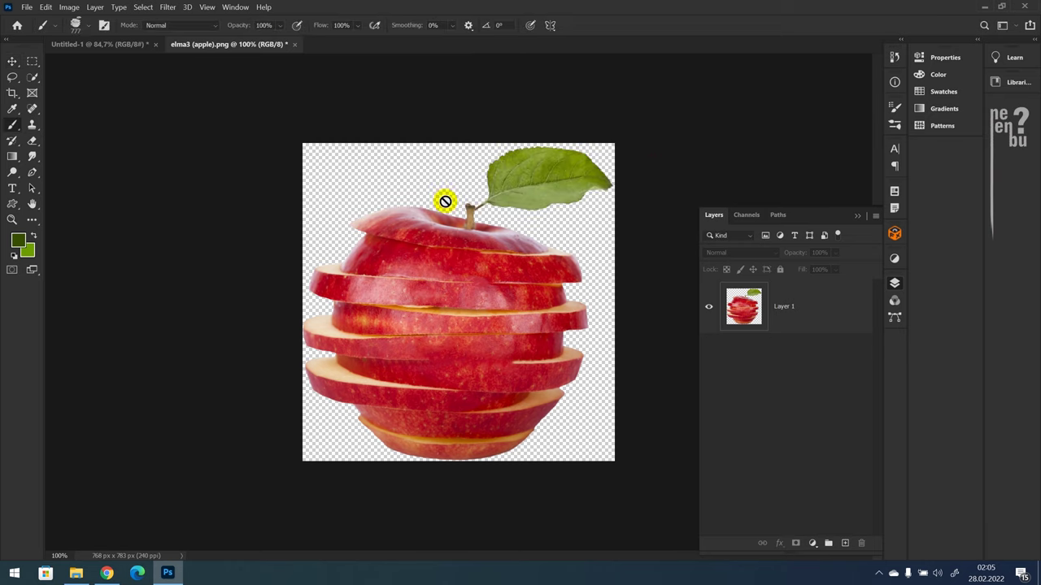
On the Untitled-1 document, choose the elma3 (apple).png brush preset.
click(95, 45)
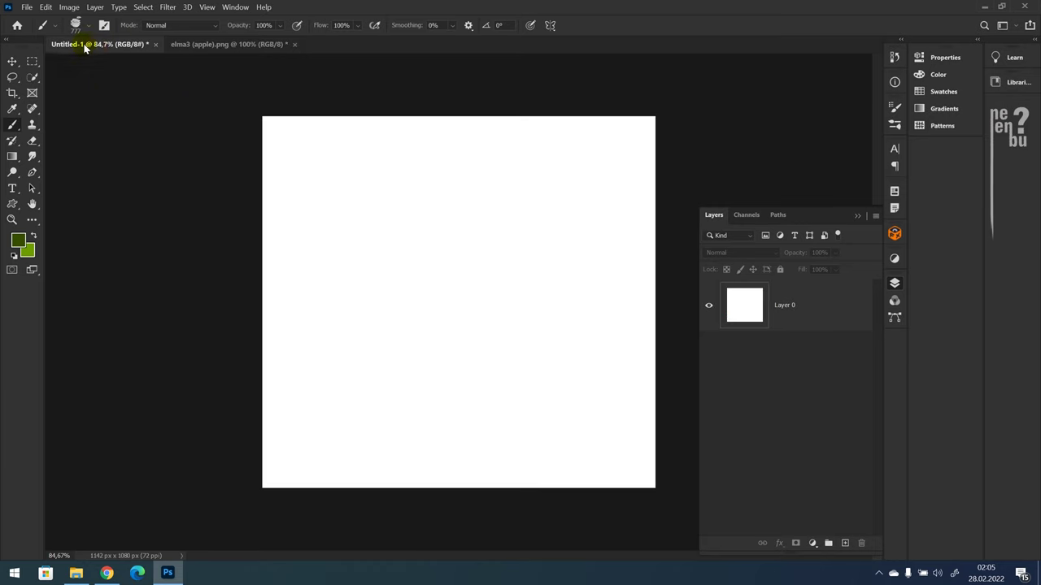
click(81, 26)
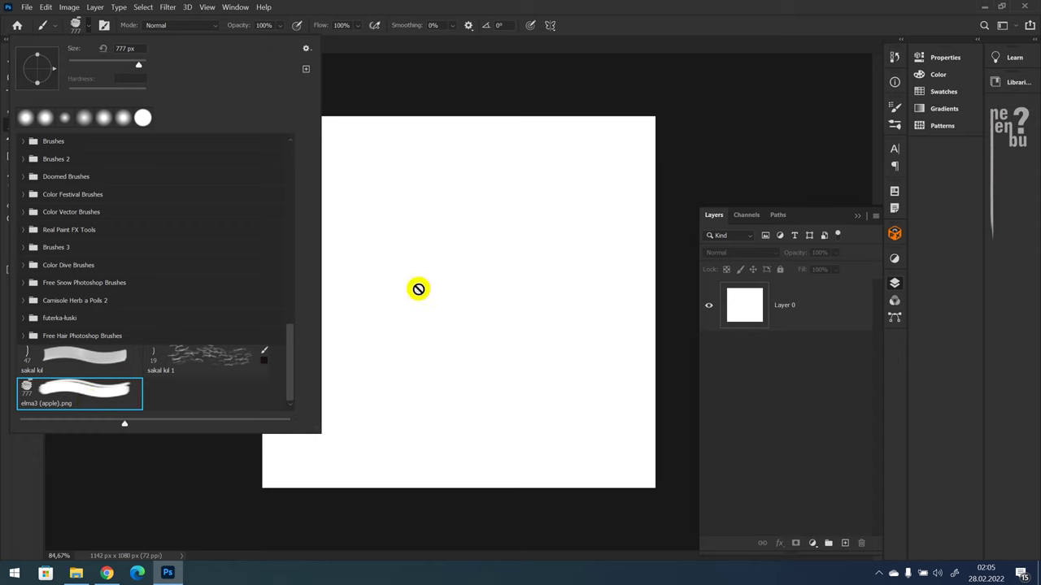
click(450, 247)
right_click(452, 247)
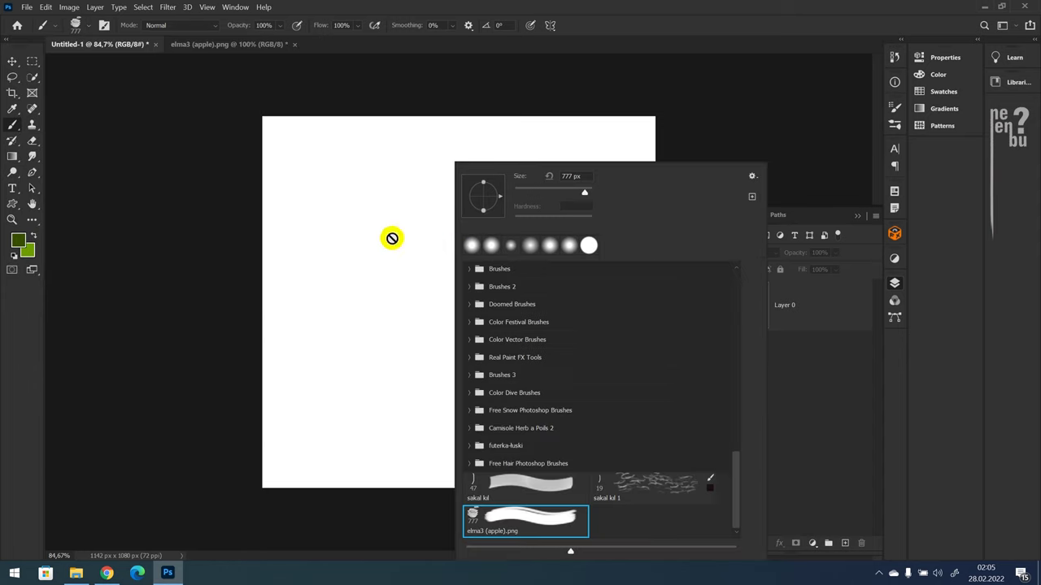
click(75, 26)
click(74, 26)
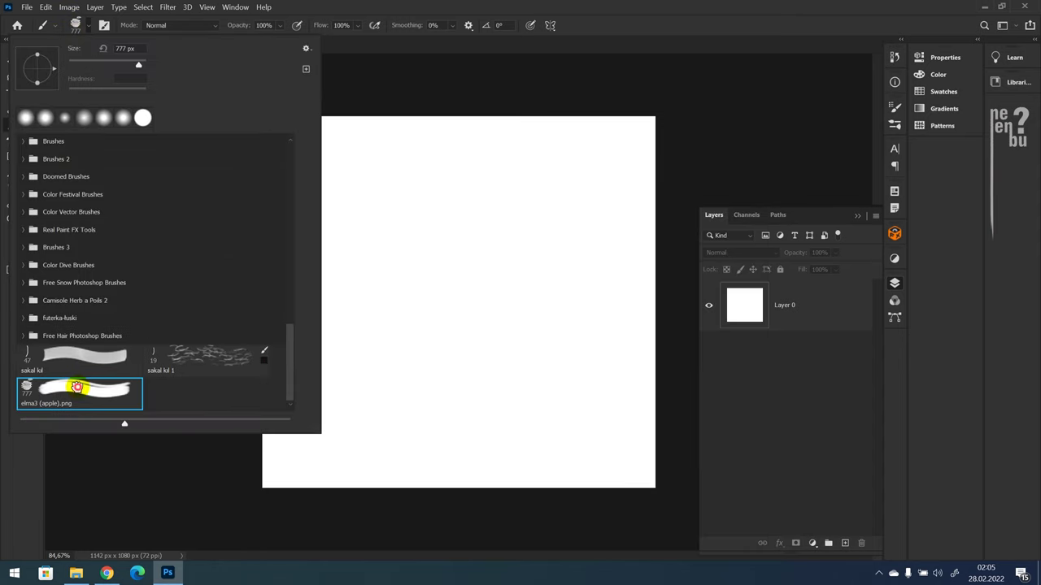
Select Layer 0, stamp a test apple on the canvas, then undo it.
click(464, 225)
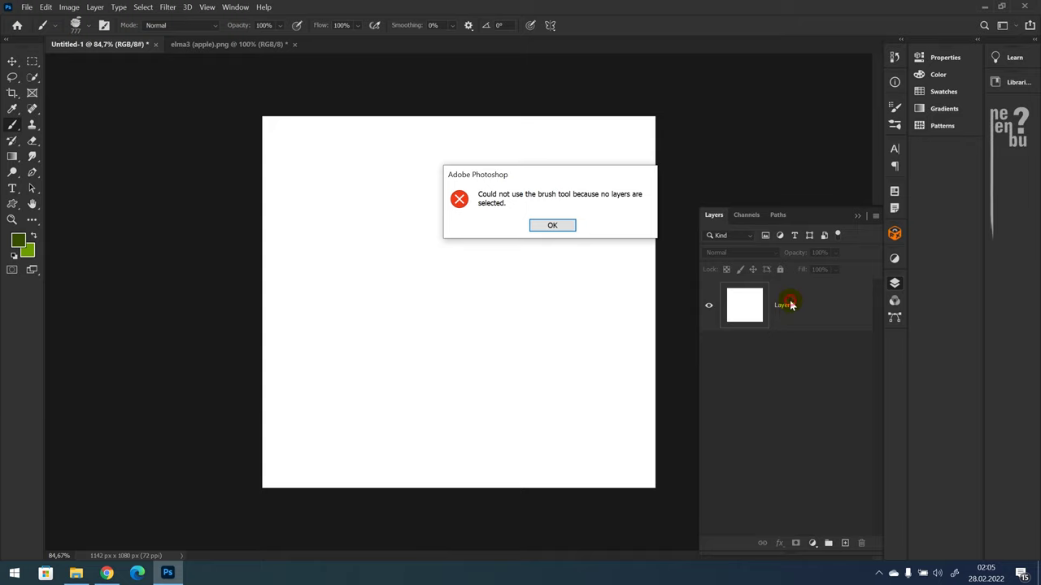
key(Return)
click(801, 324)
drag(437, 244, 497, 283)
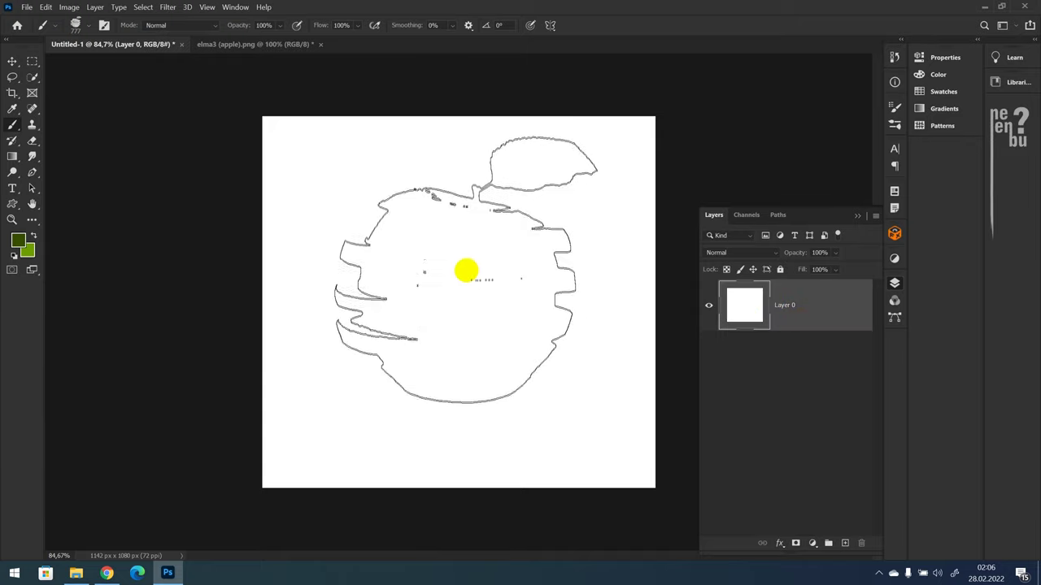
click(466, 275)
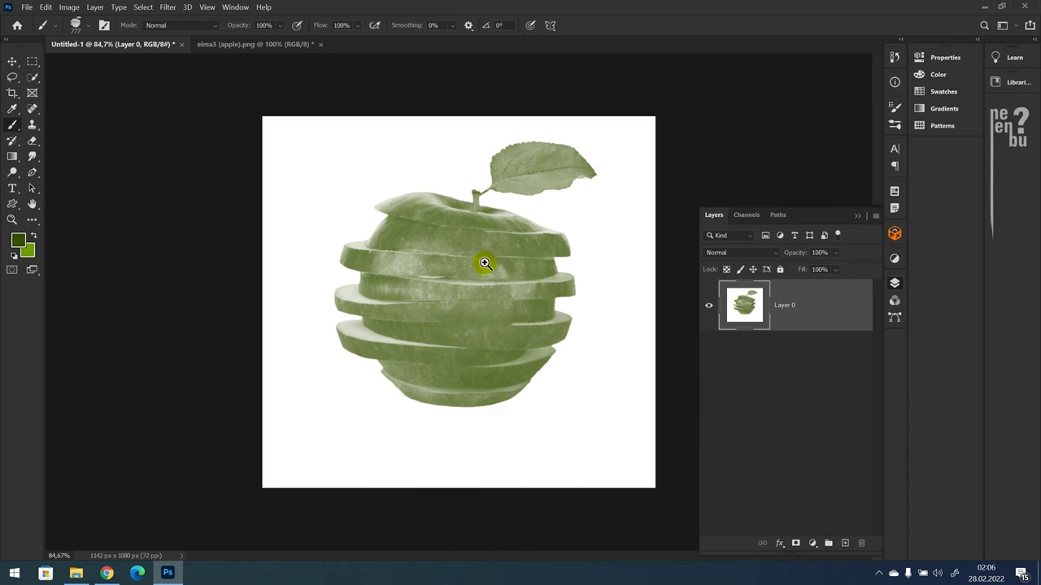
ctrl+click(480, 259)
drag(498, 272, 478, 273)
key(ctrl+z)
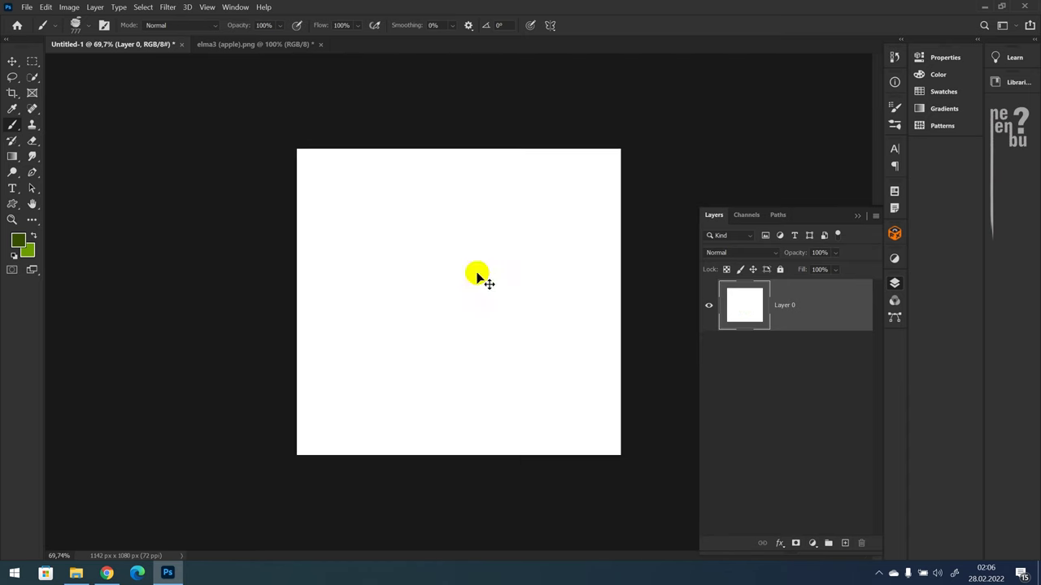
Resize the elma3 apple image to a width of 250 px (250 x 255 px).
click(256, 44)
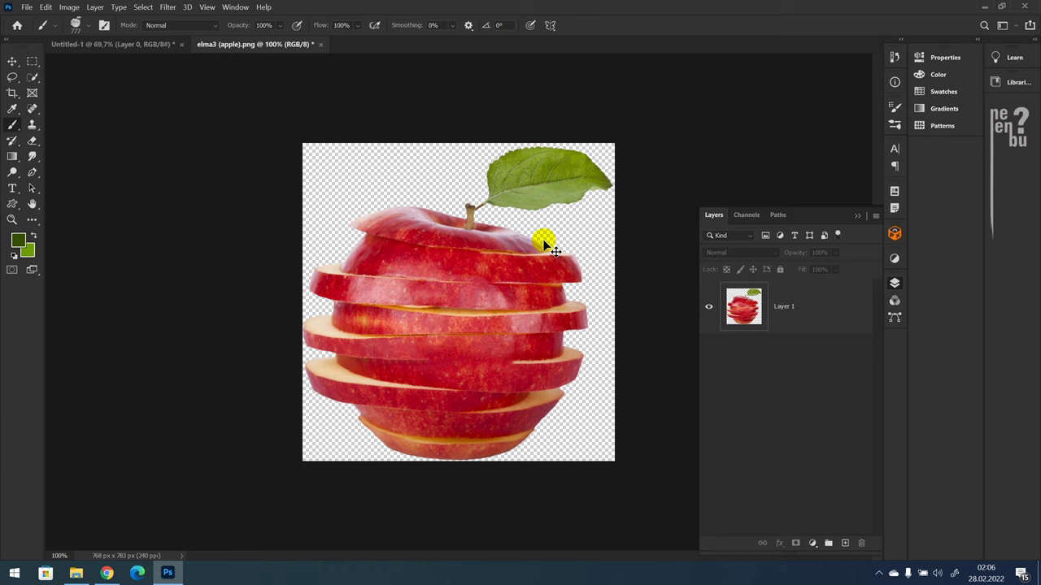
key(ctrl+alt+i)
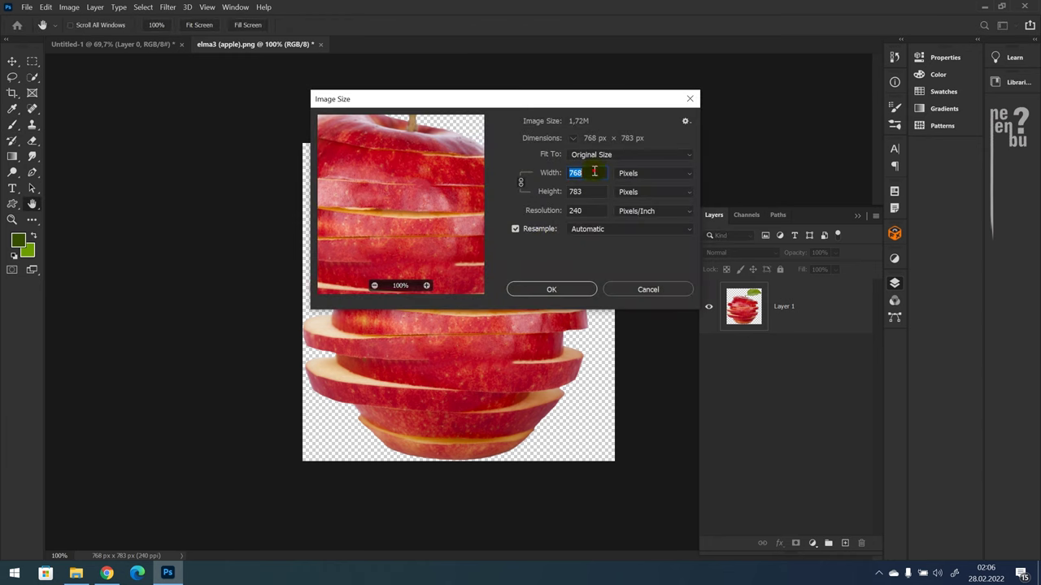
click(591, 193)
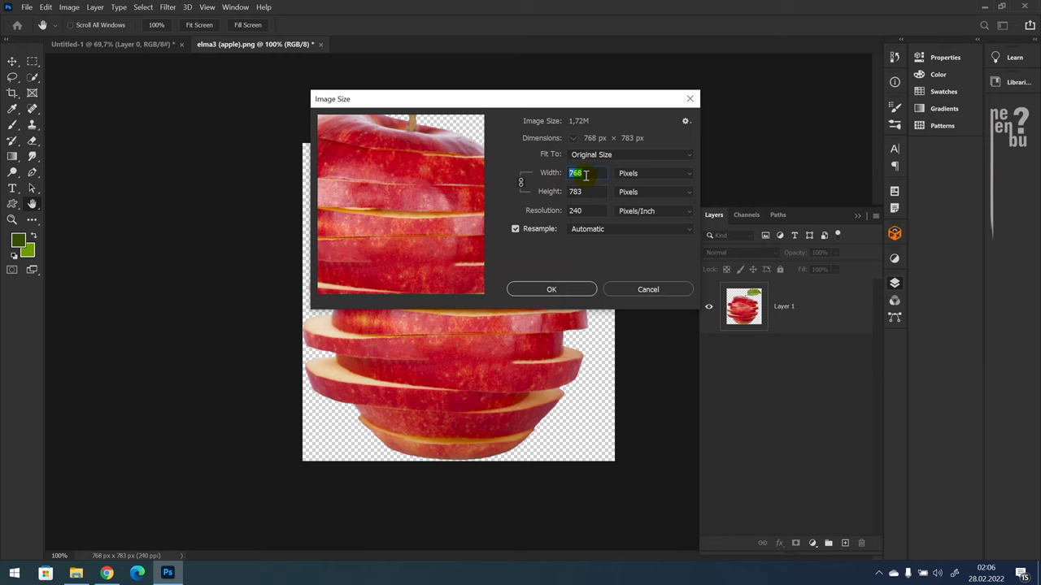
text(250)
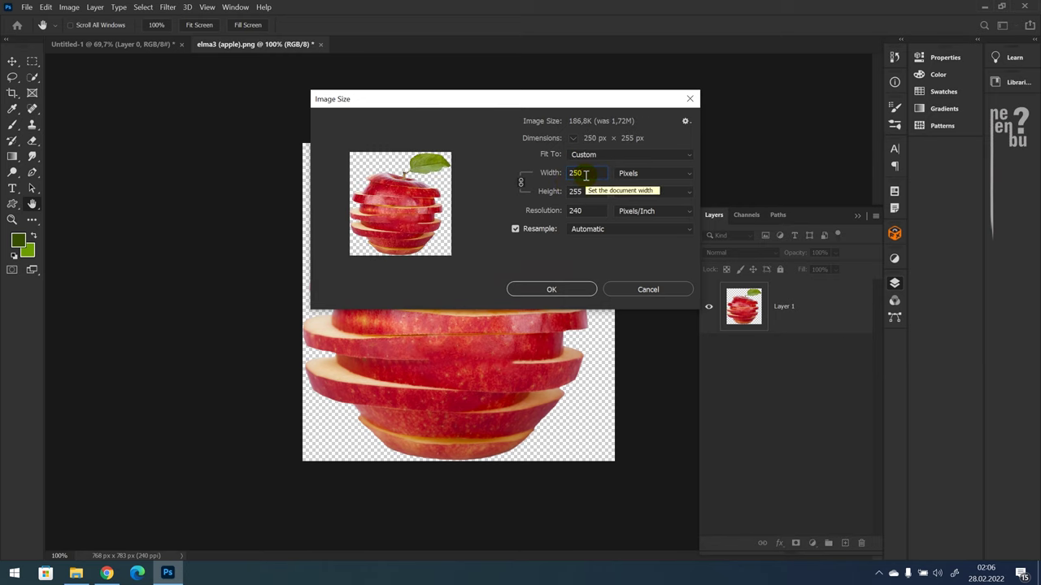
key(Return)
drag(477, 329, 508, 338)
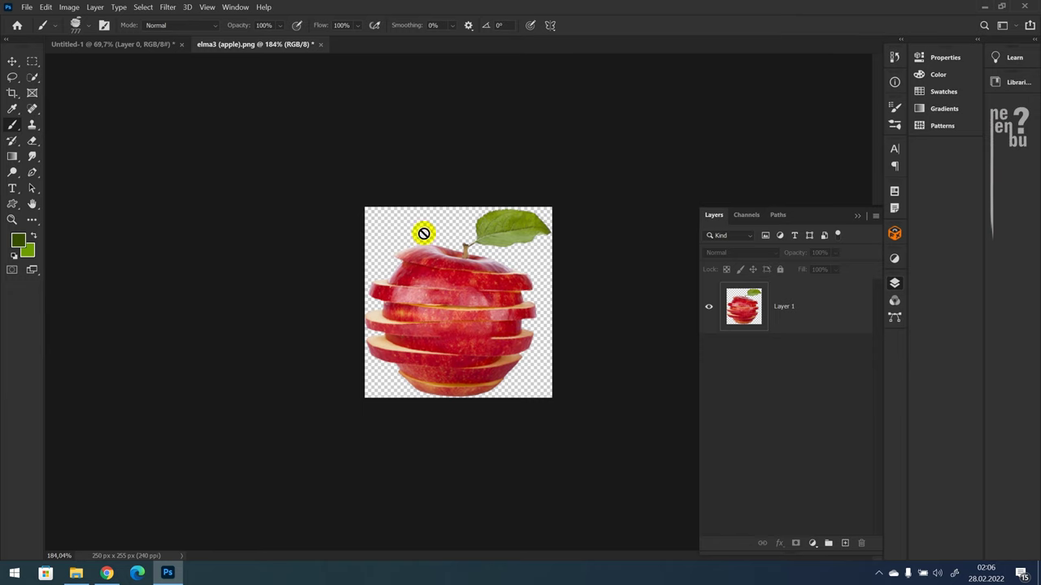
On Untitled-1, size the apple brush to about 445 px and undo a test stamp.
click(130, 46)
drag(488, 289, 411, 291)
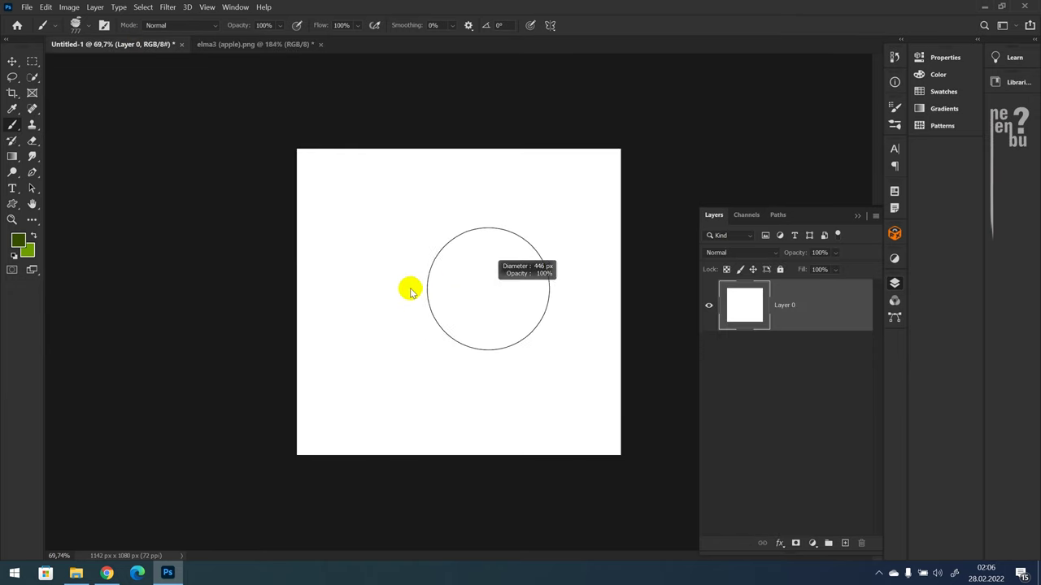
mouse_move(505, 274)
mouse_down()
mouse_move(567, 290)
mouse_move(499, 286)
mouse_up()
click(374, 220)
key(ctrl+z)
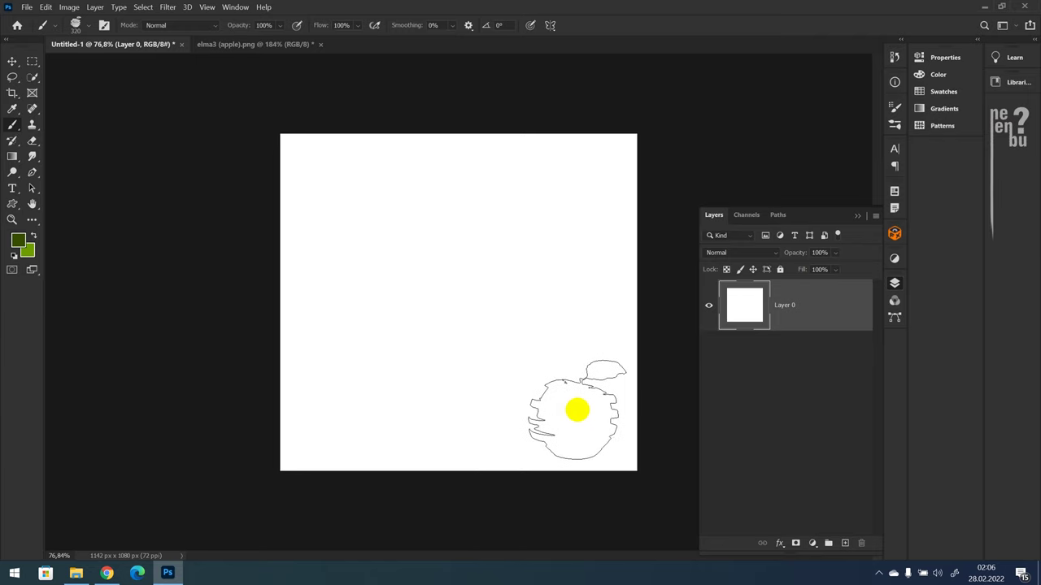
Adjust the brush size, lower brush opacity to 37%, and undo a faint test stamp.
mouse_move(582, 400)
mouse_down()
mouse_move(560, 405)
mouse_move(594, 431)
mouse_up()
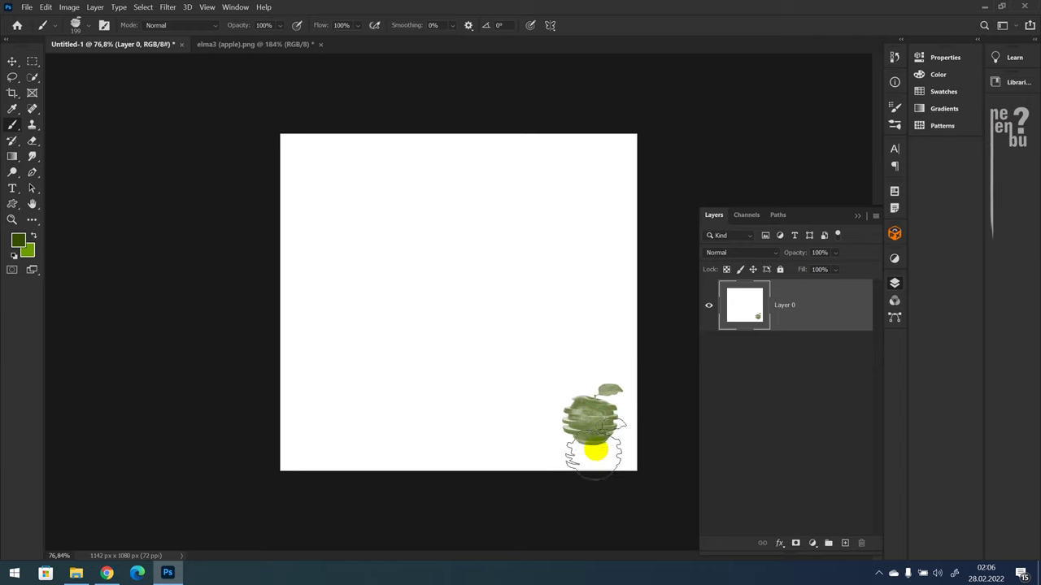
scroll(595, 447, up, 3)
scroll(592, 435, down, 1)
scroll(590, 424, down, 2)
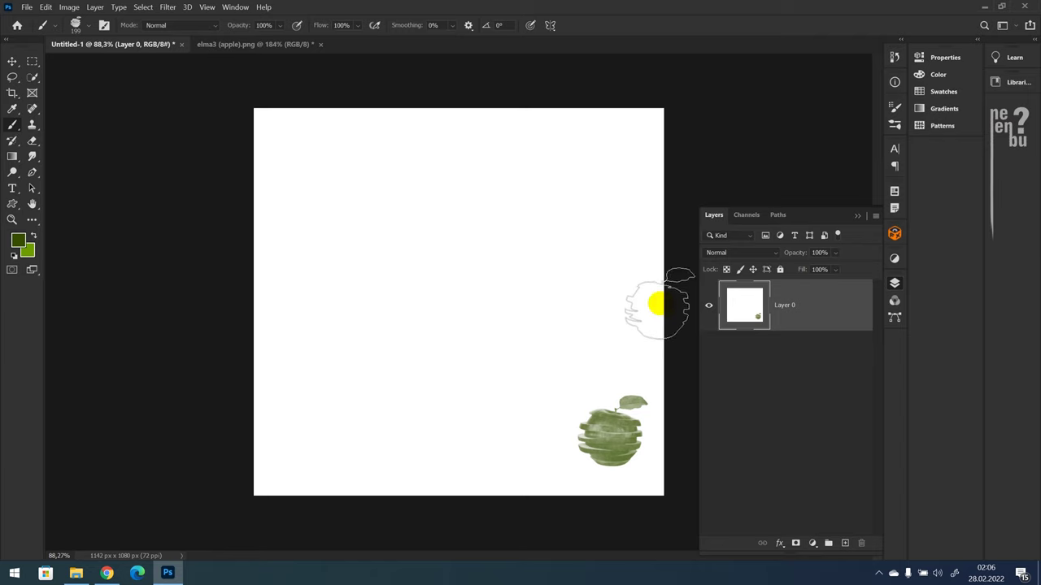
click(280, 27)
click(301, 268)
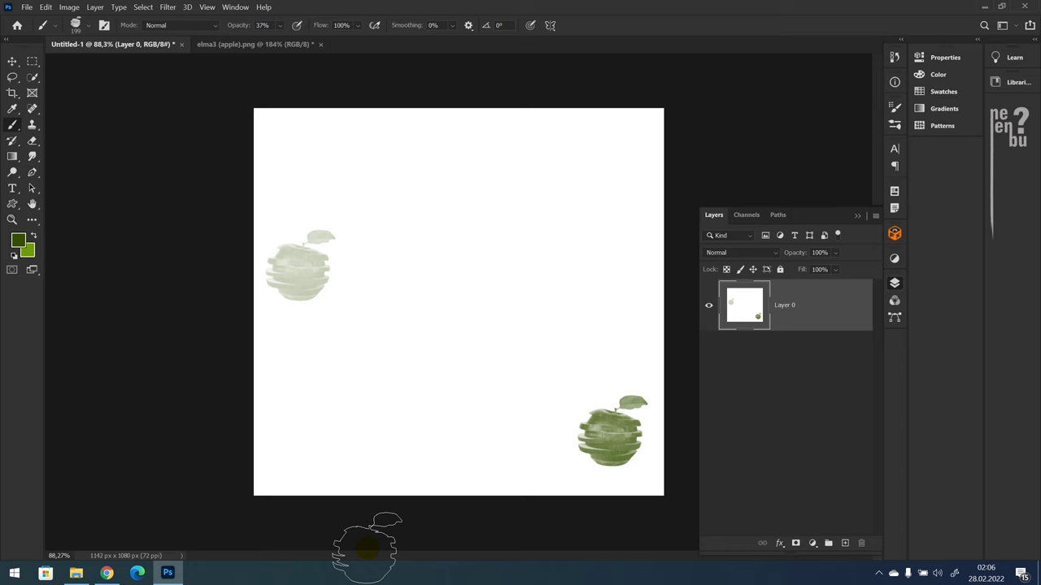
key(ctrl+z)
Set the foreground colour to bright red and stamp a faint pink apple above the canvas centre.
click(20, 242)
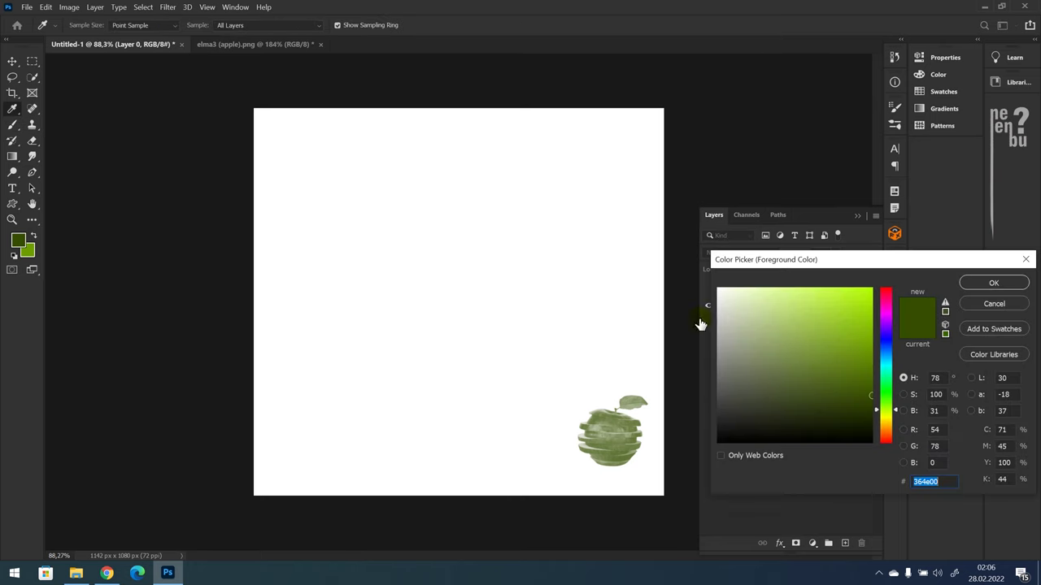
drag(891, 413, 891, 447)
click(858, 300)
click(994, 282)
click(464, 274)
ctrl+click(401, 326)
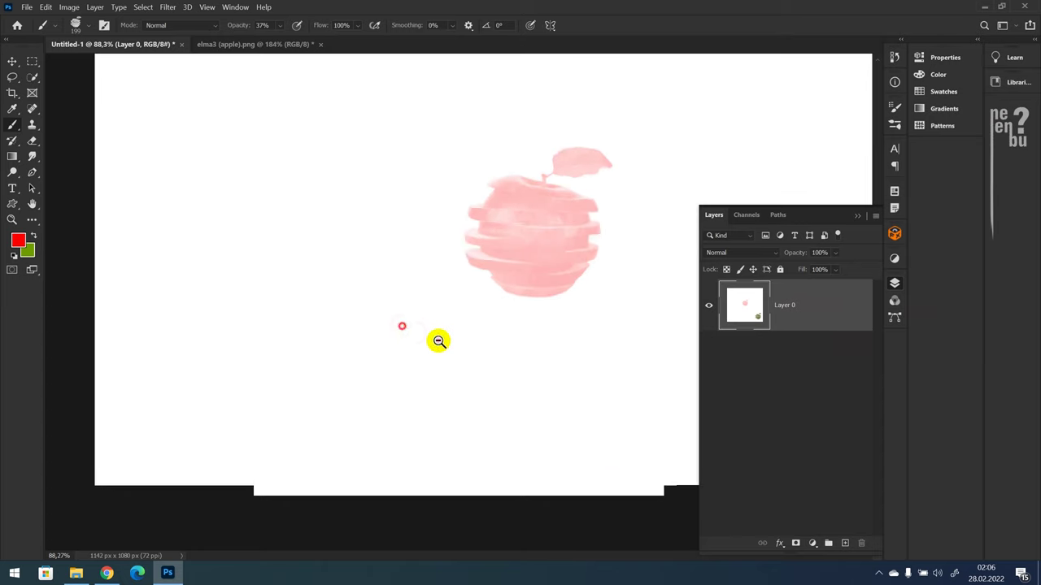
ctrl+alt+click(427, 329)
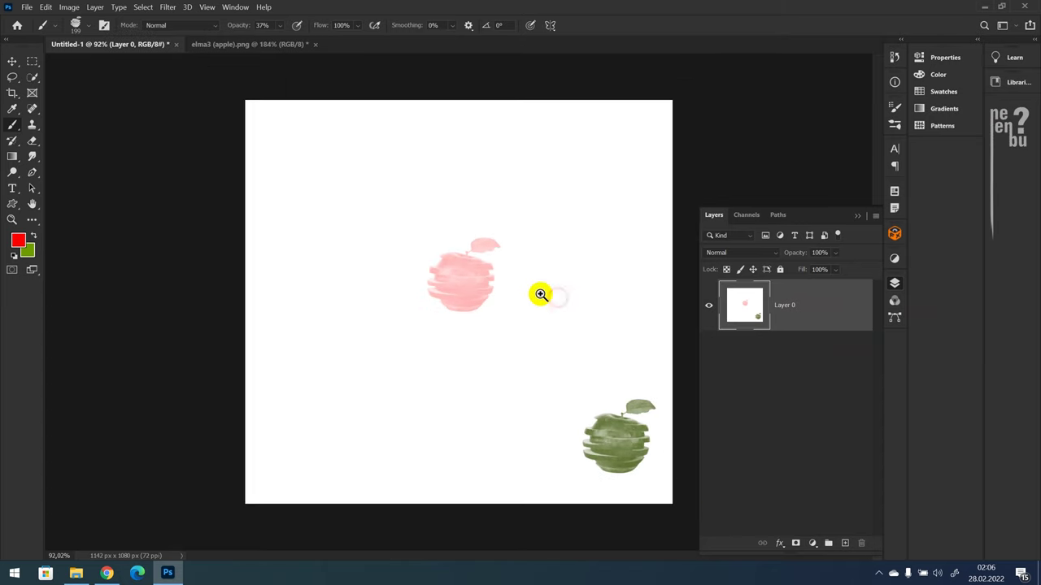
Open the Brush Settings panel and adjust the canvas view.
click(895, 108)
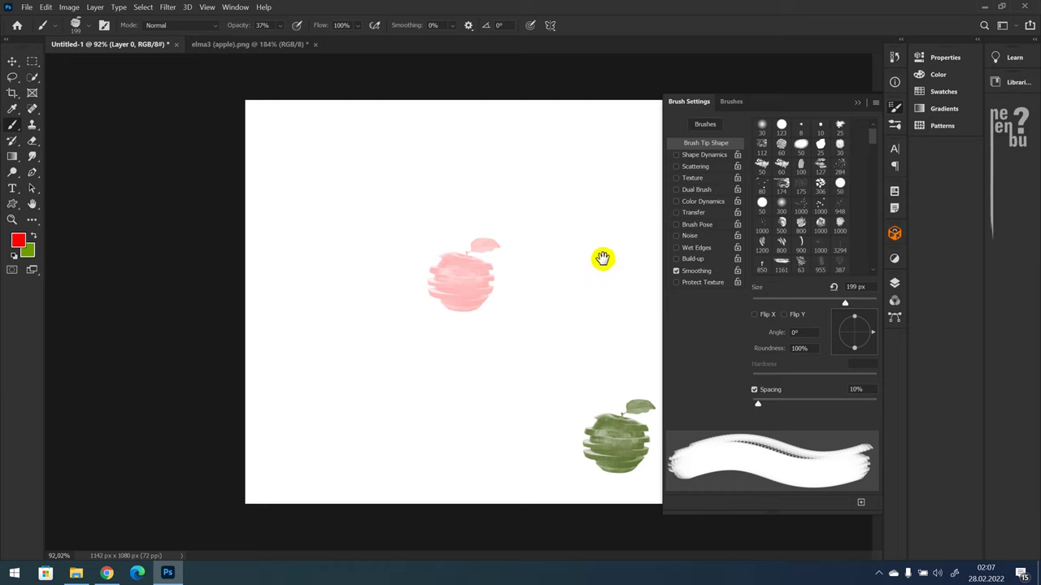
mouse_move(599, 258)
mouse_down()
mouse_move(574, 258)
mouse_move(592, 268)
mouse_up()
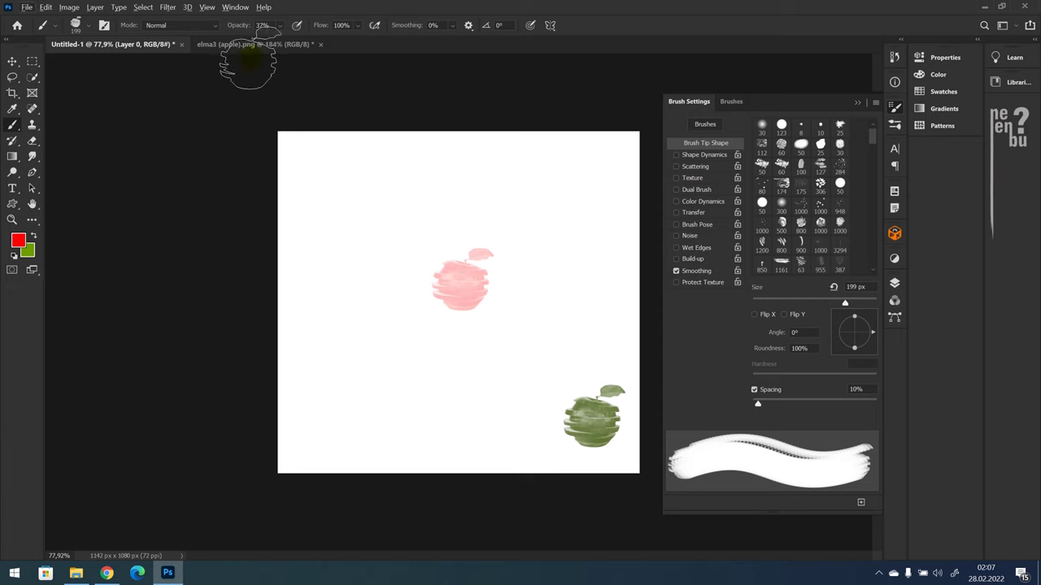
scroll(452, 286, up, 2)
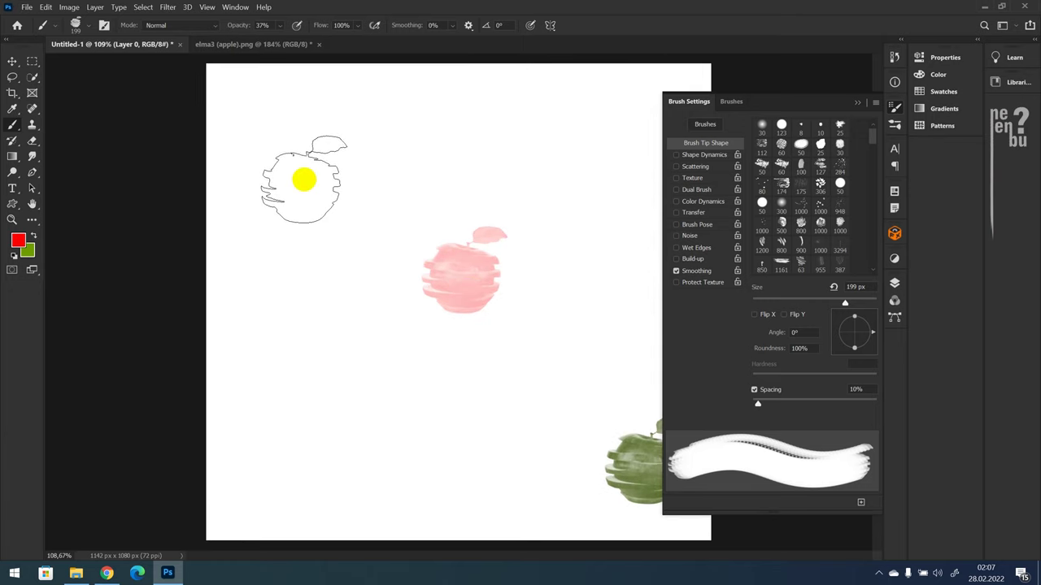
scroll(304, 181, down, 2)
scroll(342, 183, up, 2)
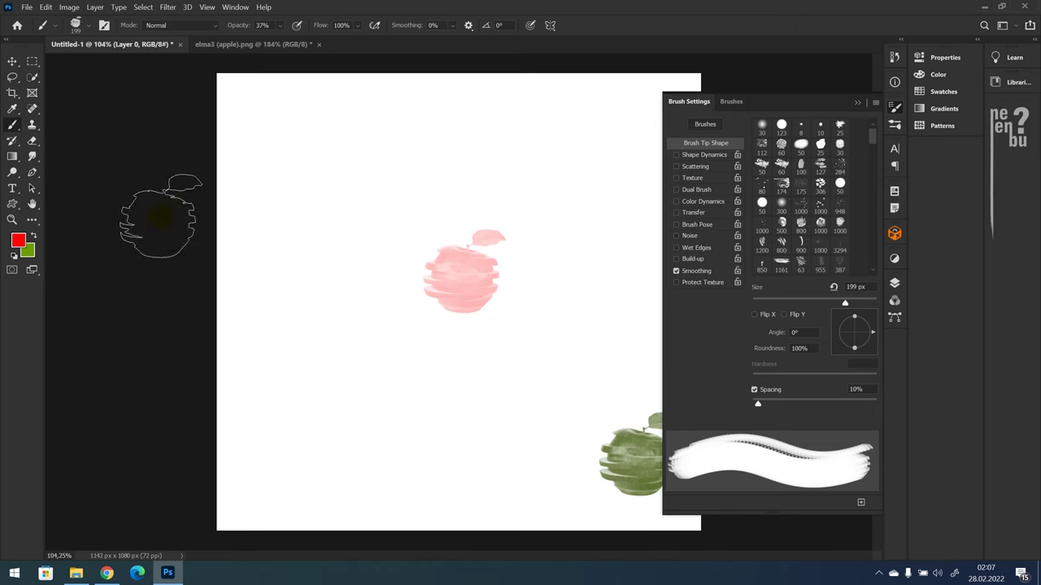
Check the Edit menu, where Define Custom Shape is disabled, then close Brush Settings.
click(46, 7)
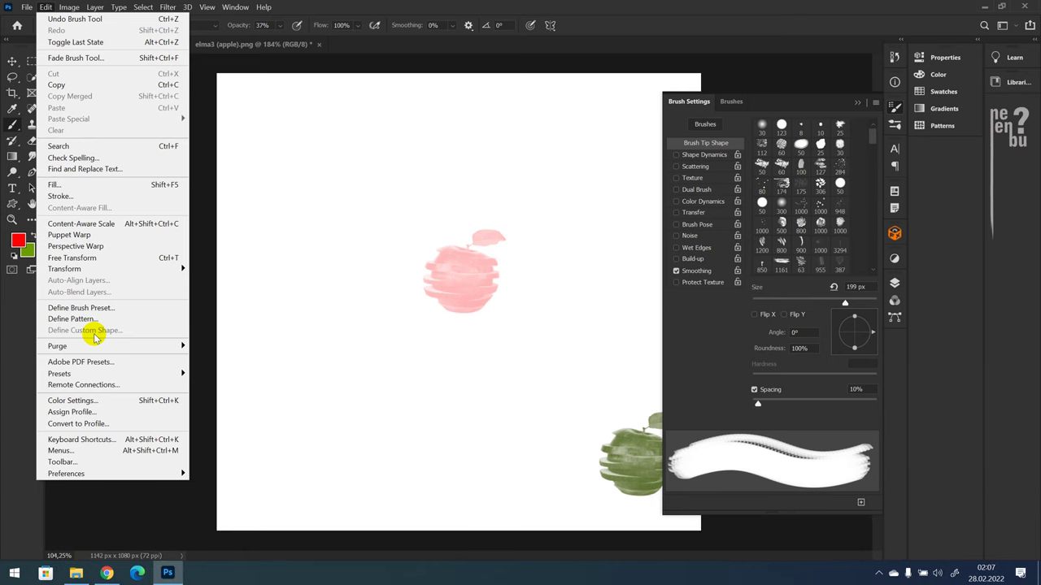
click(335, 171)
click(693, 202)
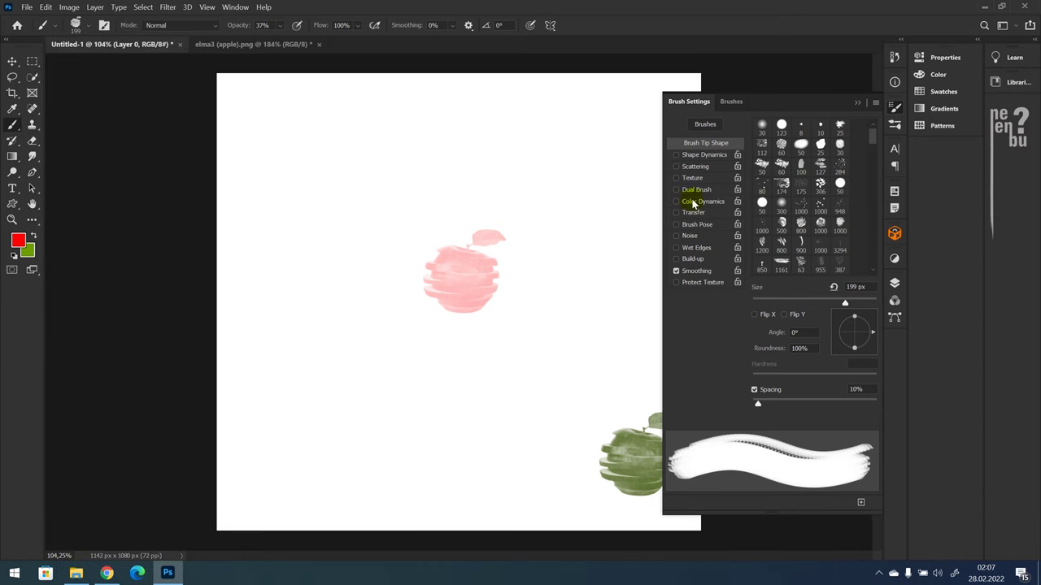
click(858, 107)
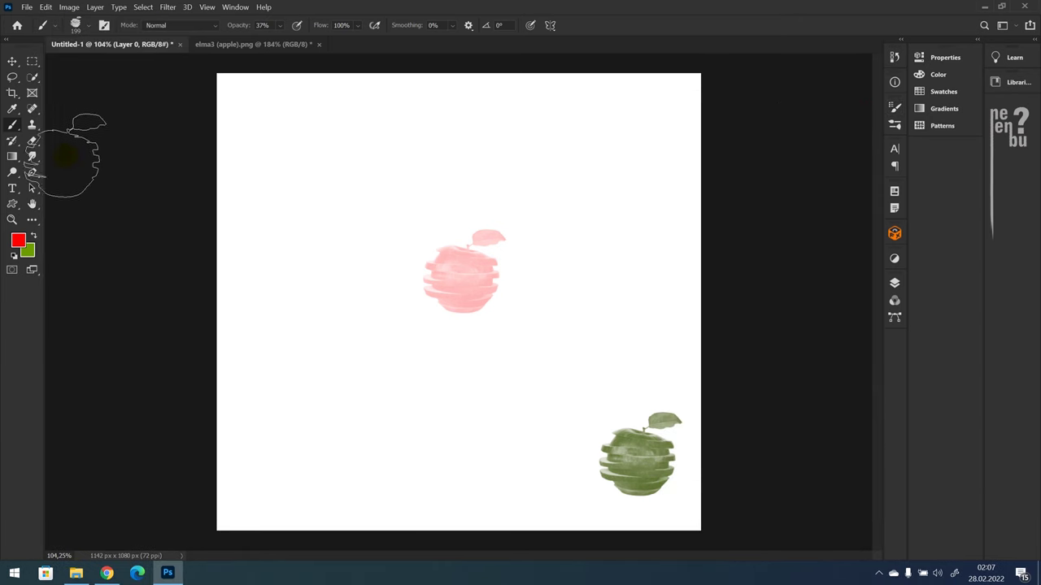
Draw a closed, curvy outline with the Pen tool in the canvas's upper left.
key(p)
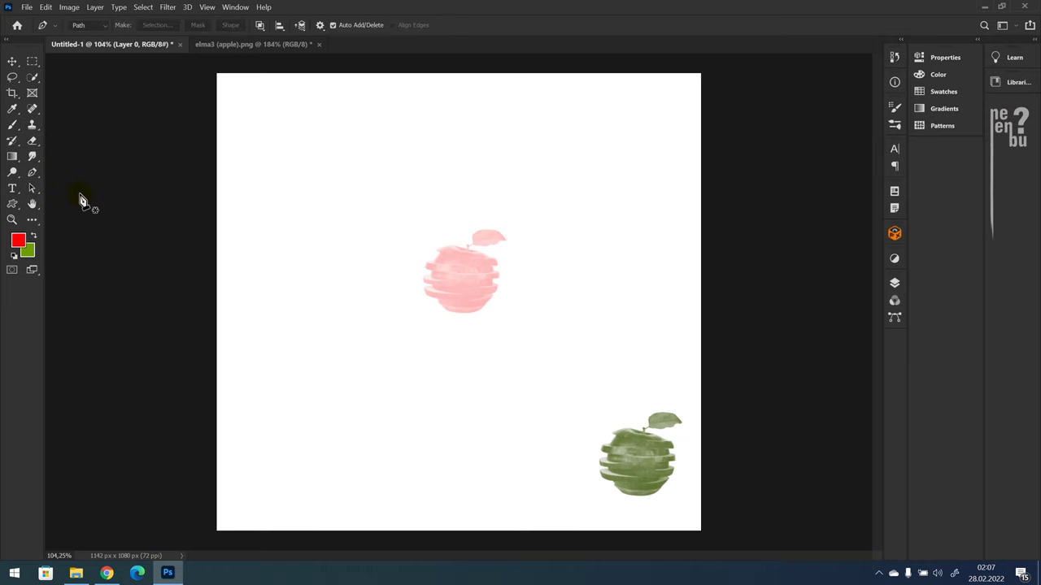
click(284, 155)
drag(314, 295, 344, 303)
mouse_move(366, 231)
mouse_down()
mouse_move(427, 225)
mouse_move(383, 179)
mouse_up()
mouse_move(375, 144)
mouse_down()
mouse_move(402, 143)
mouse_move(344, 98)
mouse_move(337, 162)
mouse_up()
mouse_move(284, 128)
mouse_down()
mouse_move(255, 108)
mouse_move(269, 154)
mouse_move(221, 201)
mouse_move(277, 158)
mouse_up()
click(284, 157)
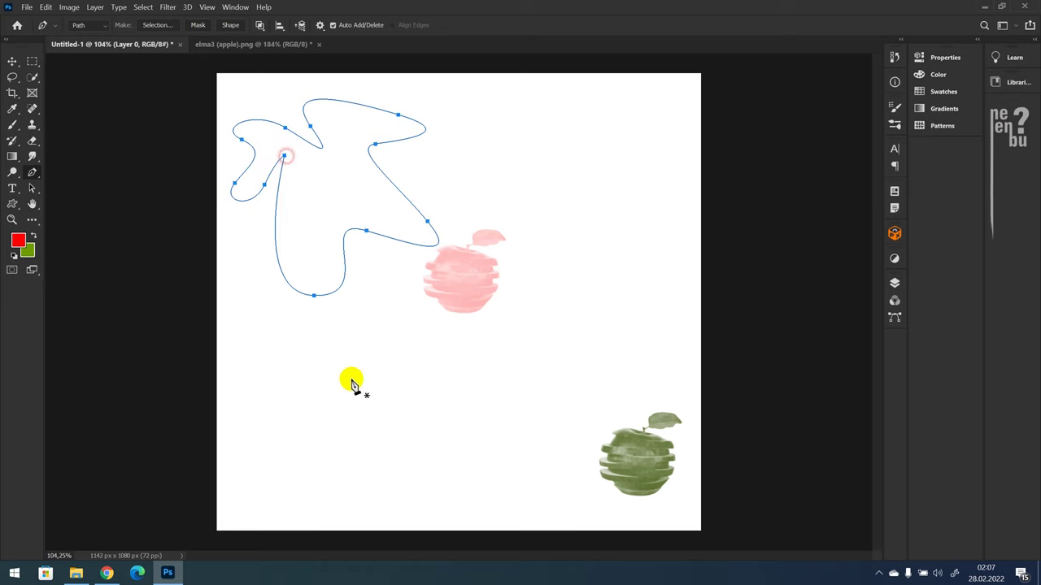
Switch to the Move tool and show the outline as the Work Path in the Paths panel.
click(12, 62)
click(895, 283)
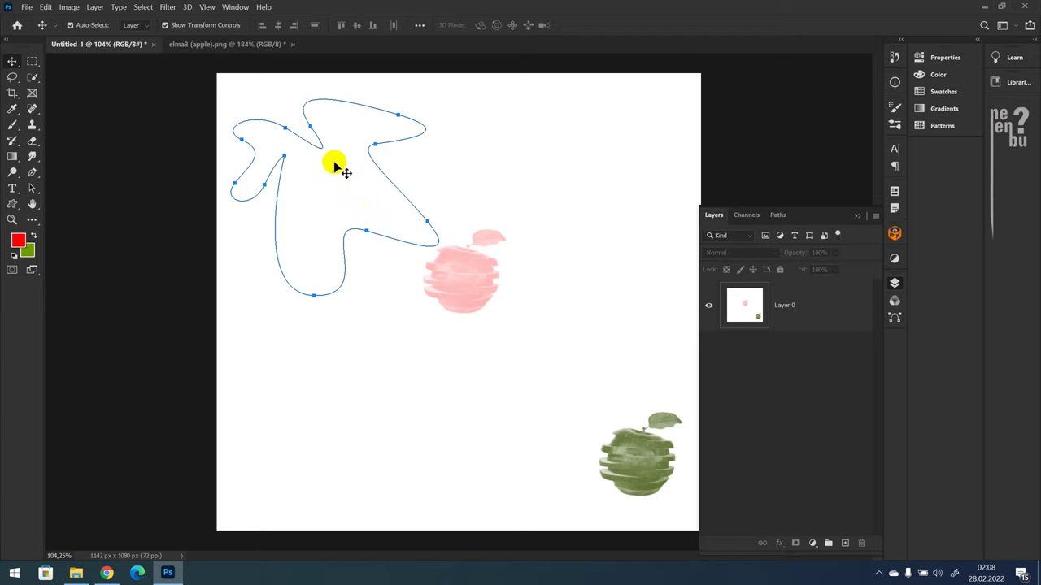
click(778, 215)
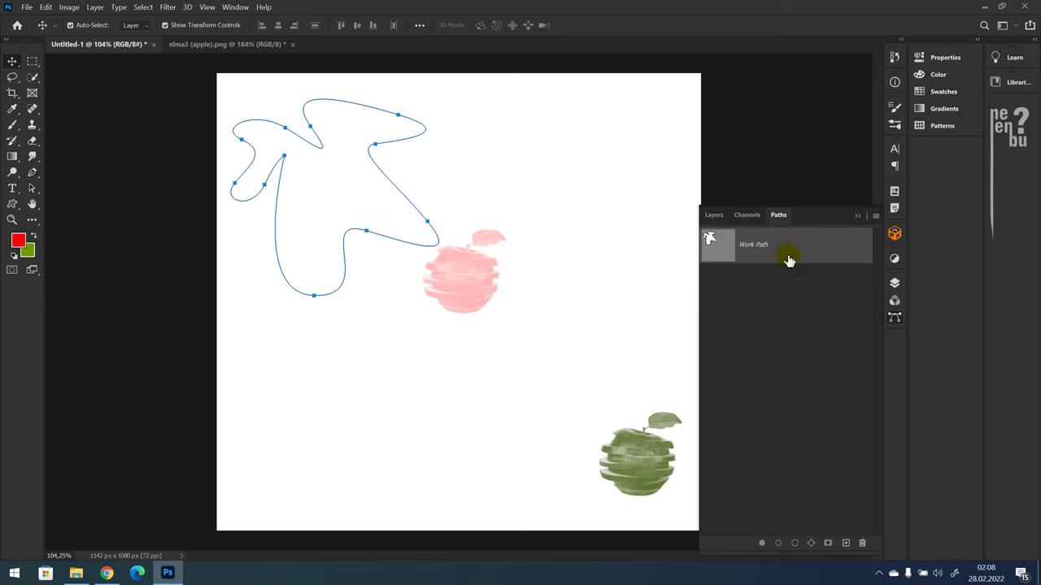
key(ctrl+w)
key(Escape)
Define the outline as a custom shape named Shape 317.
click(46, 7)
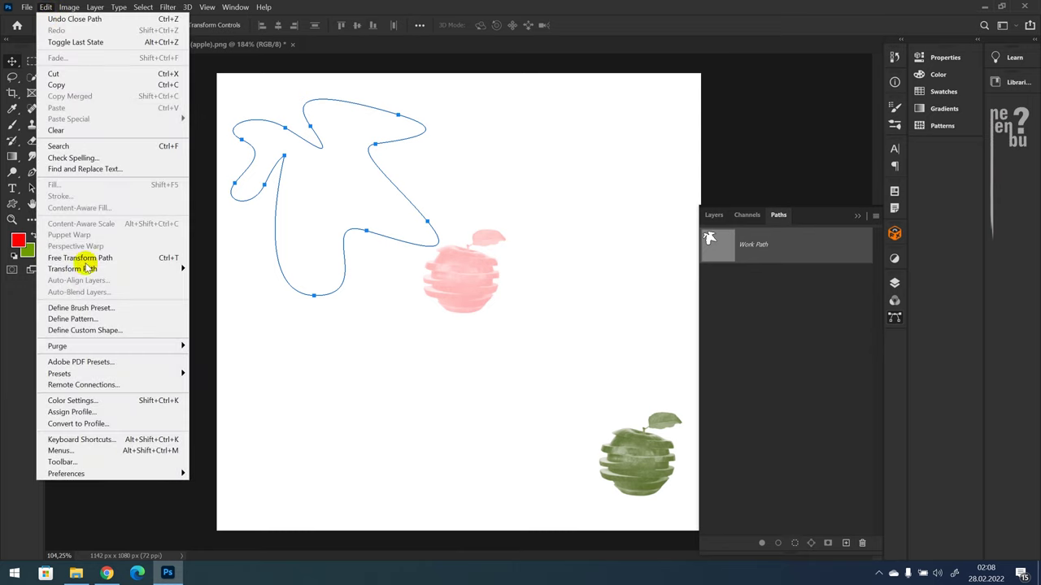
click(119, 331)
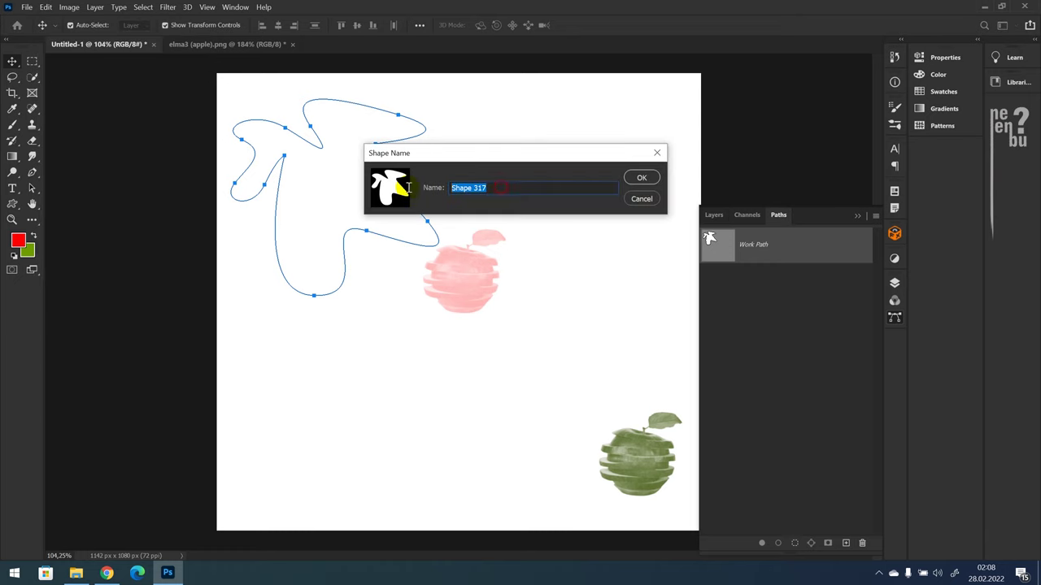
click(642, 181)
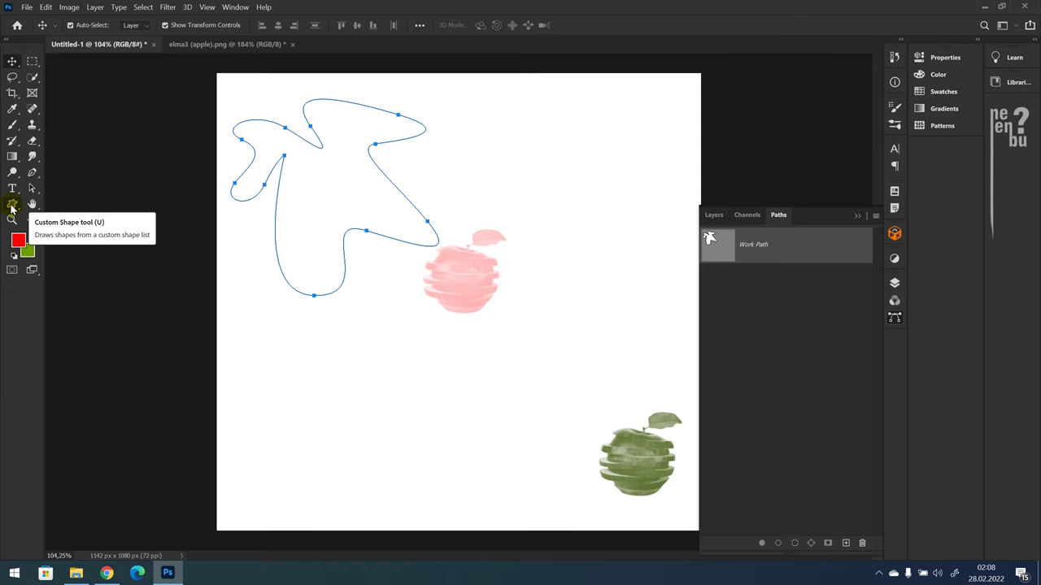
Select the Custom Shape Tool from the shape tools flyout.
click(12, 208)
right_click(11, 208)
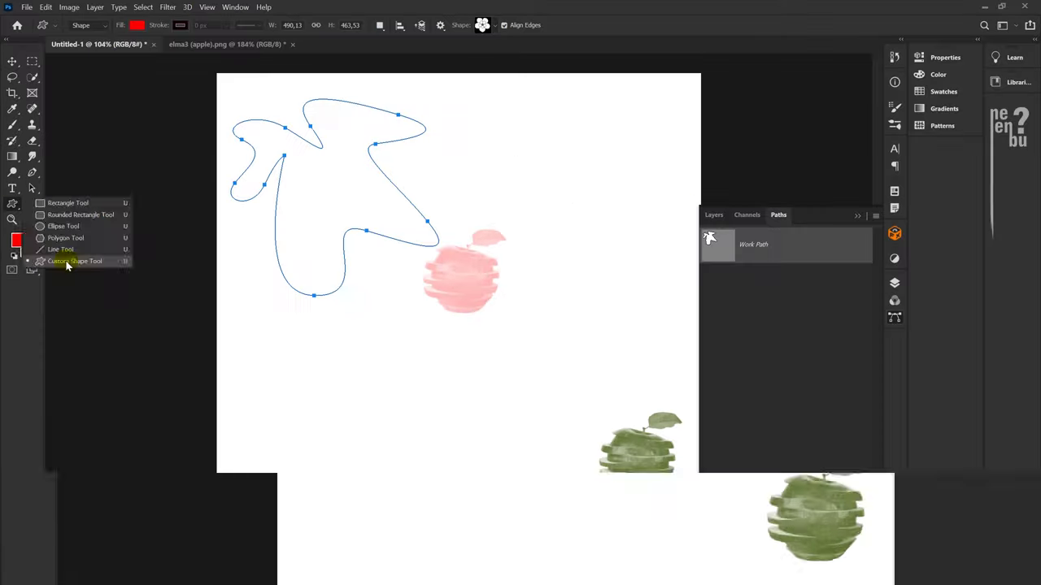
click(67, 261)
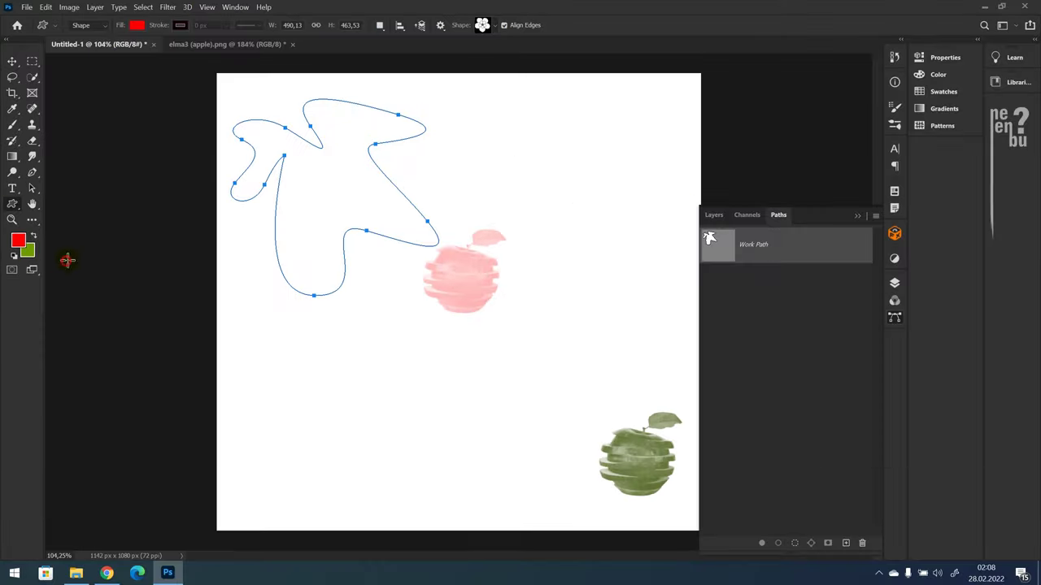
Draw several red copies of Shape 317 in various sizes across the canvas.
click(496, 27)
scroll(468, 110, down, 2)
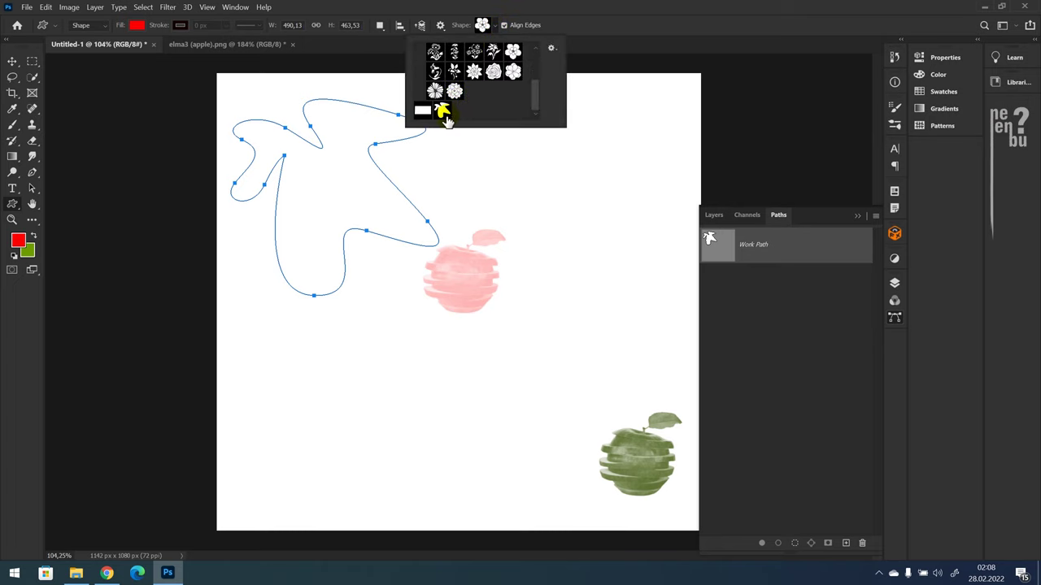
click(443, 113)
drag(543, 162, 646, 336)
drag(482, 119, 544, 165)
drag(327, 181, 362, 268)
drag(324, 295, 383, 330)
mouse_move(338, 118)
mouse_down()
mouse_move(493, 216)
mouse_move(623, 353)
mouse_move(533, 379)
mouse_up()
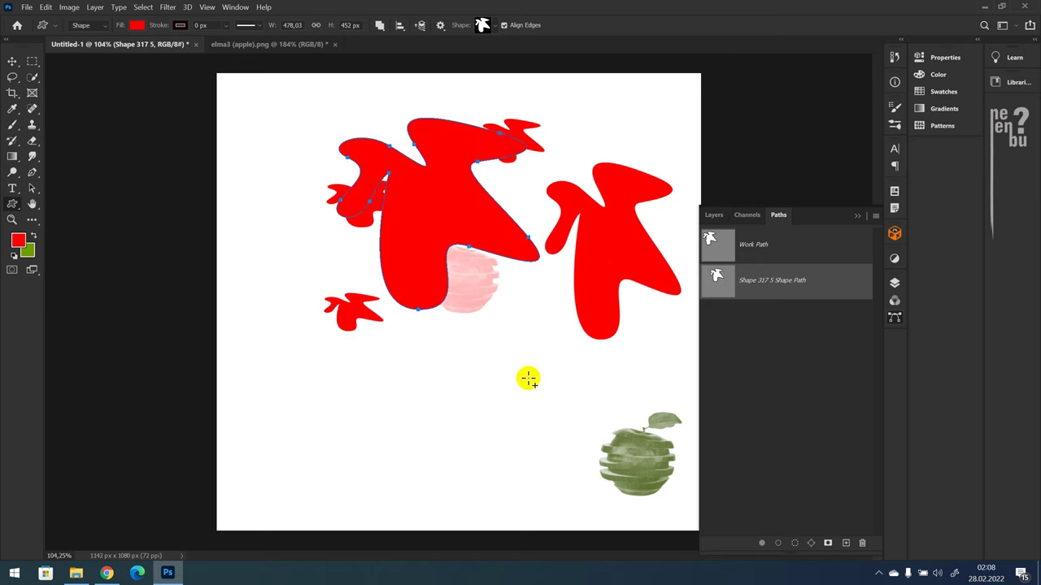
drag(359, 363, 497, 431)
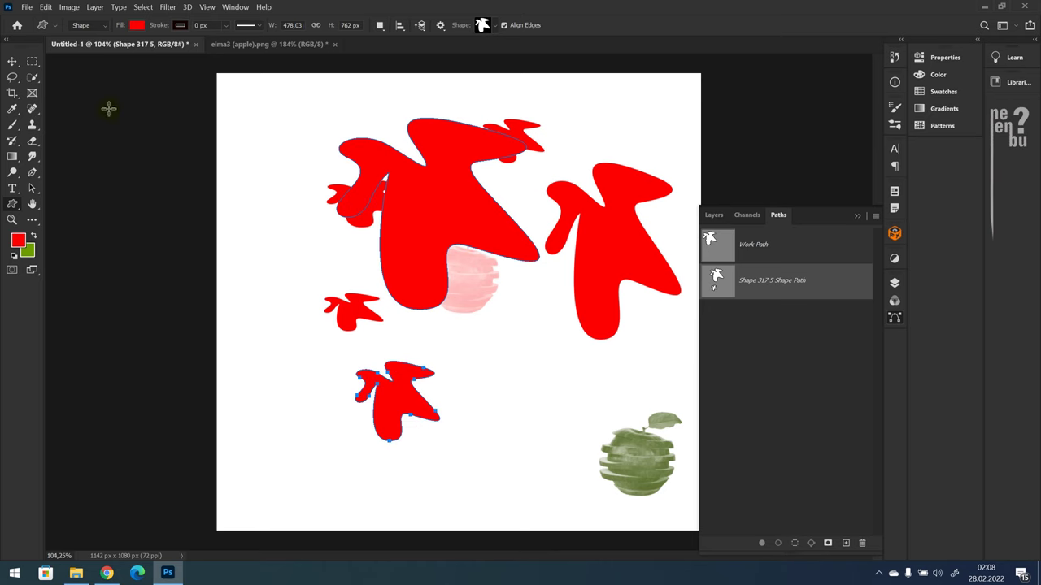
Reposition the red shapes with the Move tool, nudging the small one slightly higher.
click(13, 62)
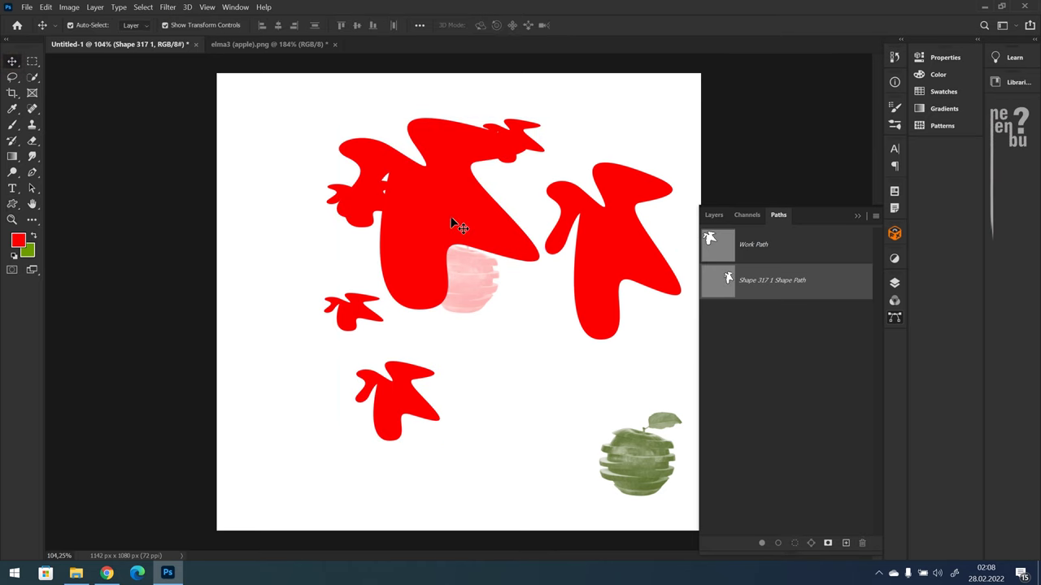
drag(457, 225, 351, 207)
drag(581, 279, 561, 279)
drag(528, 156, 527, 149)
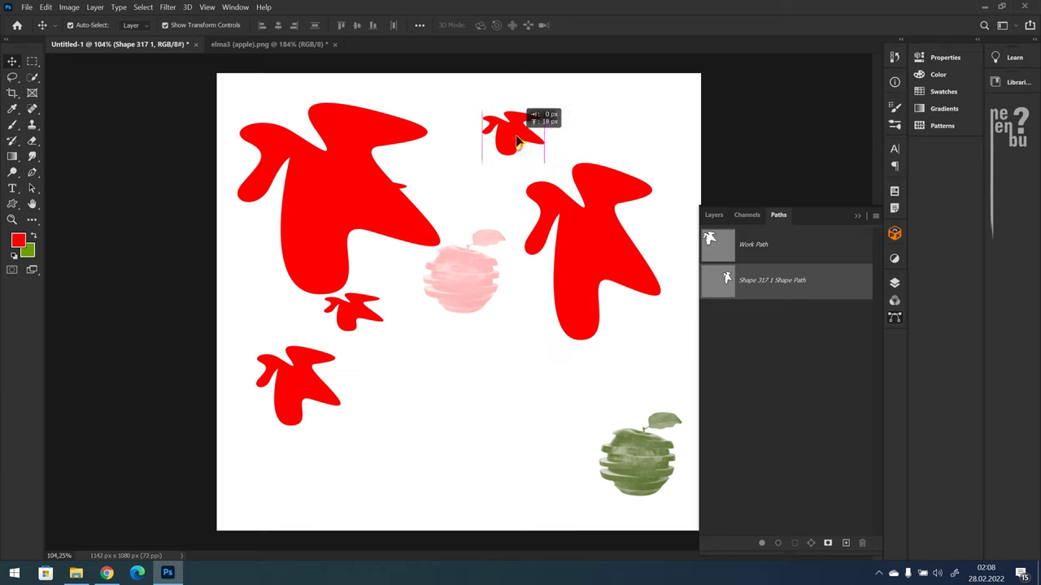
click(13, 205)
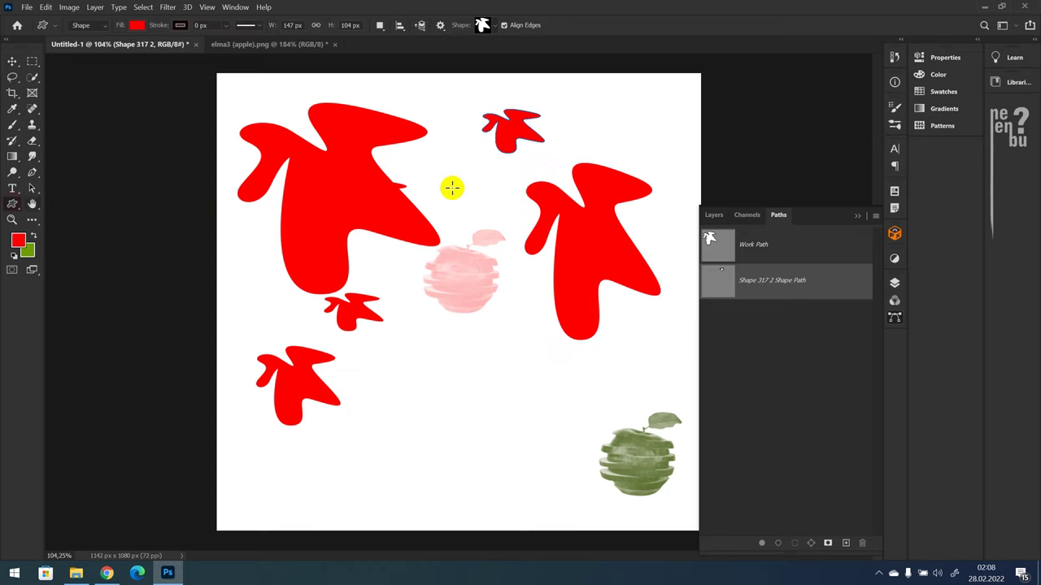
click(14, 62)
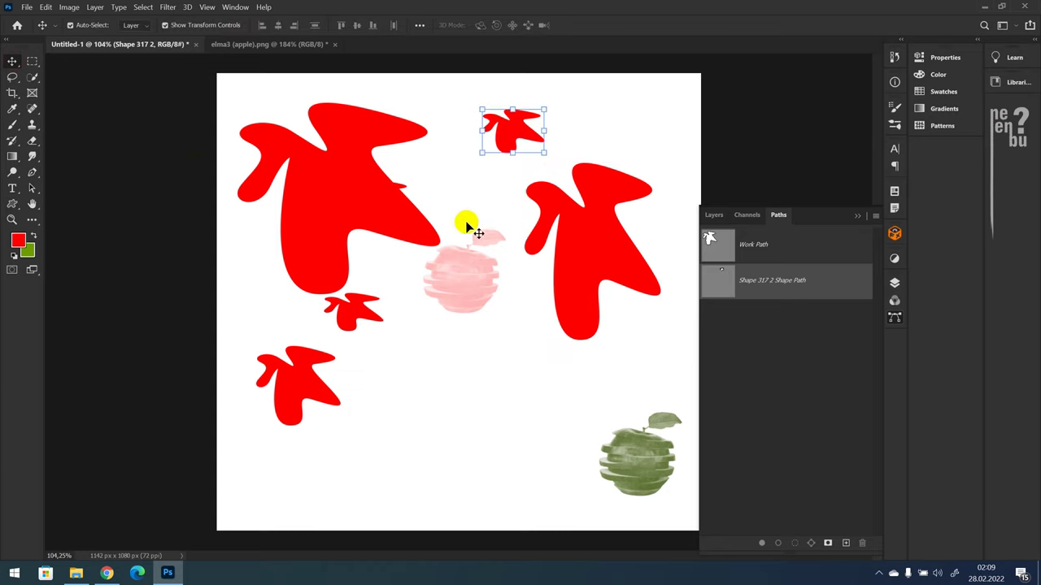
click(592, 248)
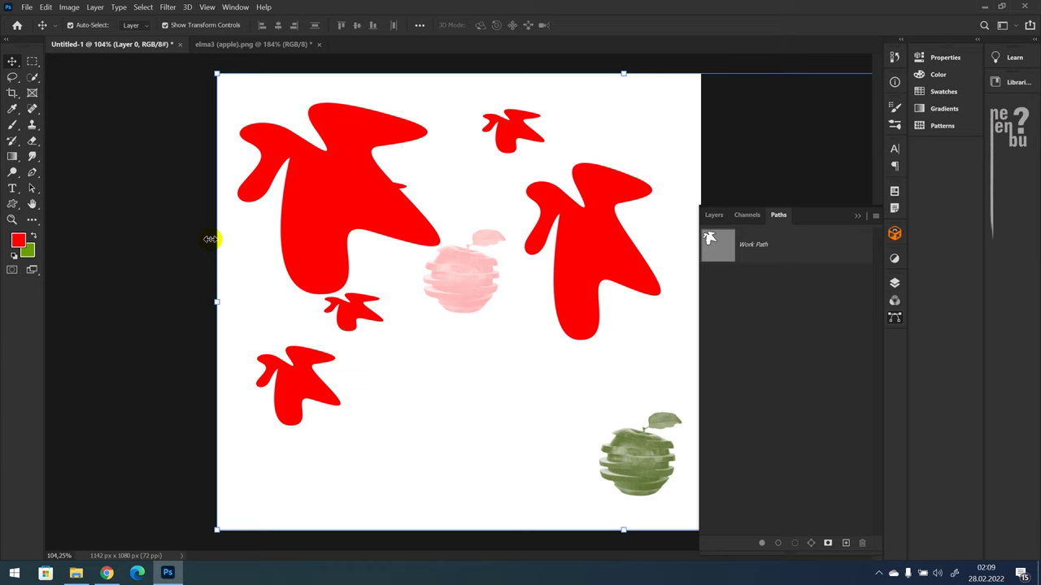
Deselect Layer 0, then start Define Pattern and cancel without saving a pattern.
click(100, 139)
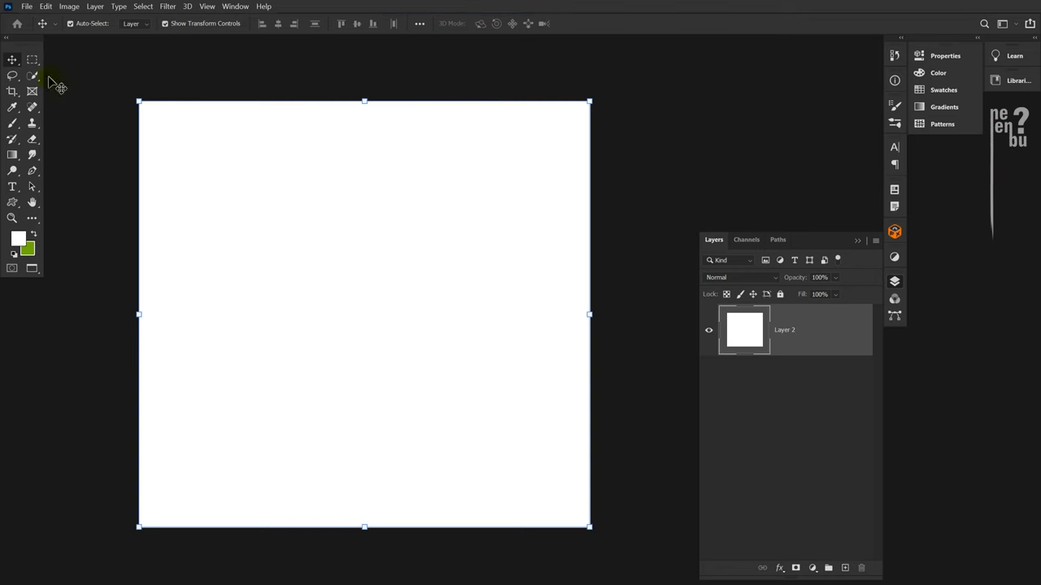
click(46, 7)
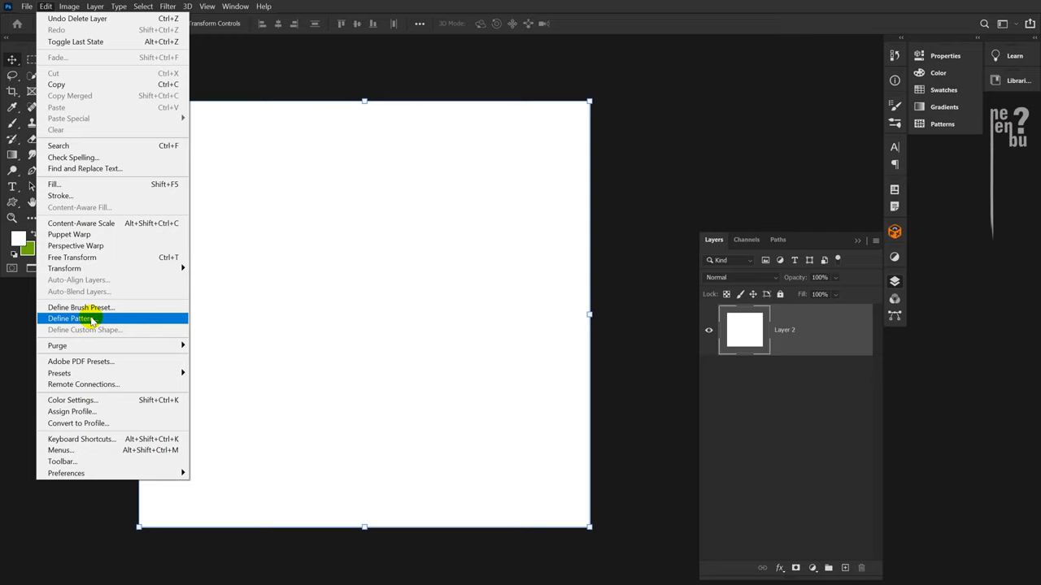
click(78, 318)
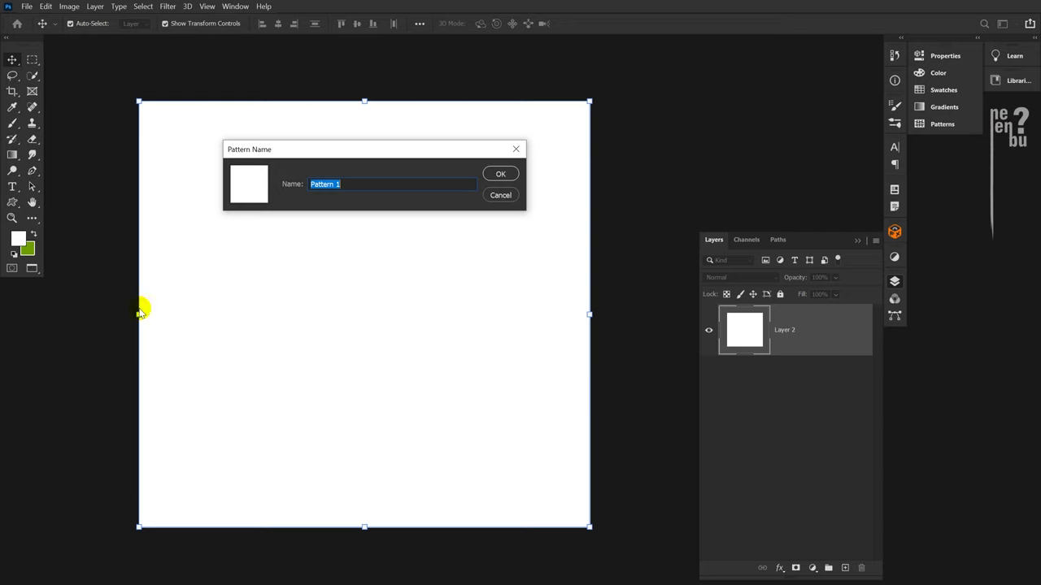
click(339, 186)
drag(394, 186, 147, 170)
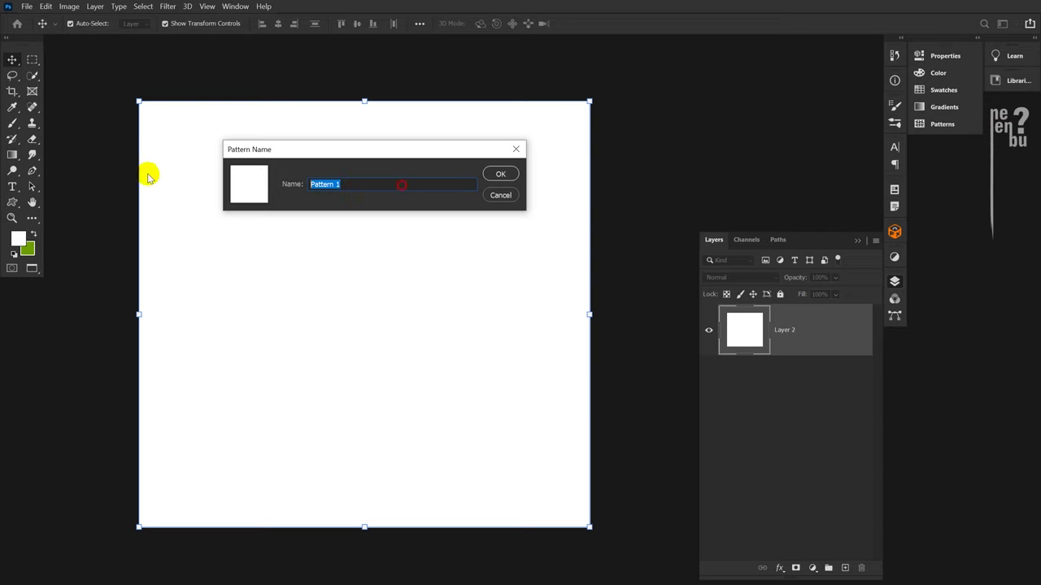
click(502, 199)
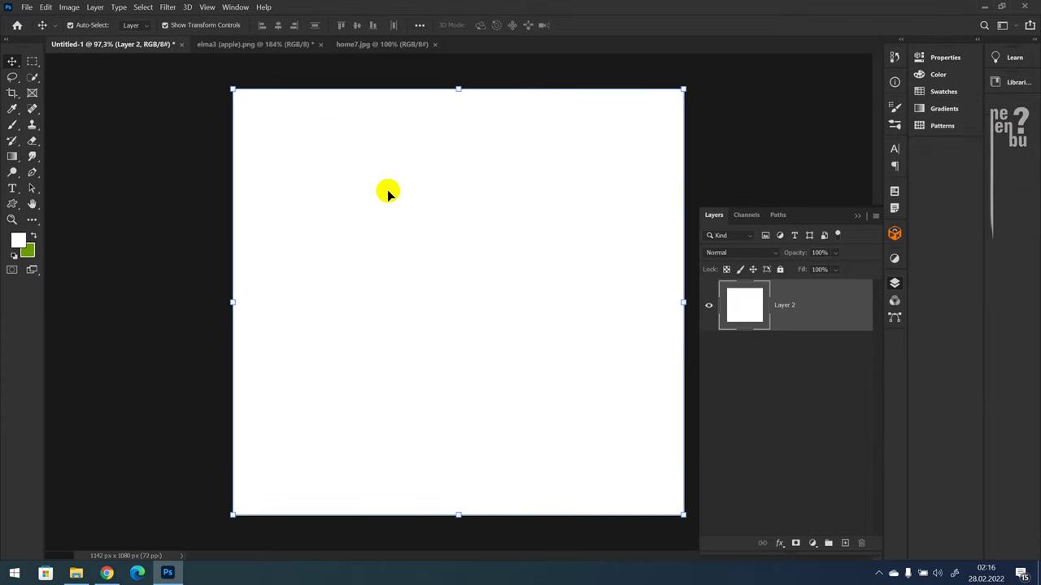
Drag the brick JPG from File Explorer onto Photoshop's tab bar as a new document.
key(alt+Tab)
key(Tab)
click(533, 376)
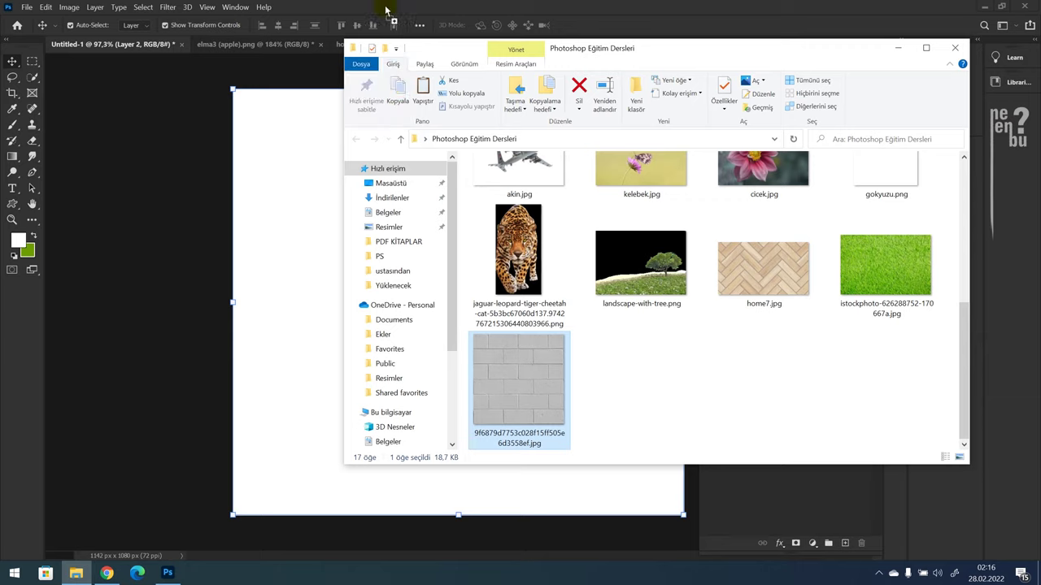
drag(533, 376, 498, 11)
scroll(481, 314, up, 2)
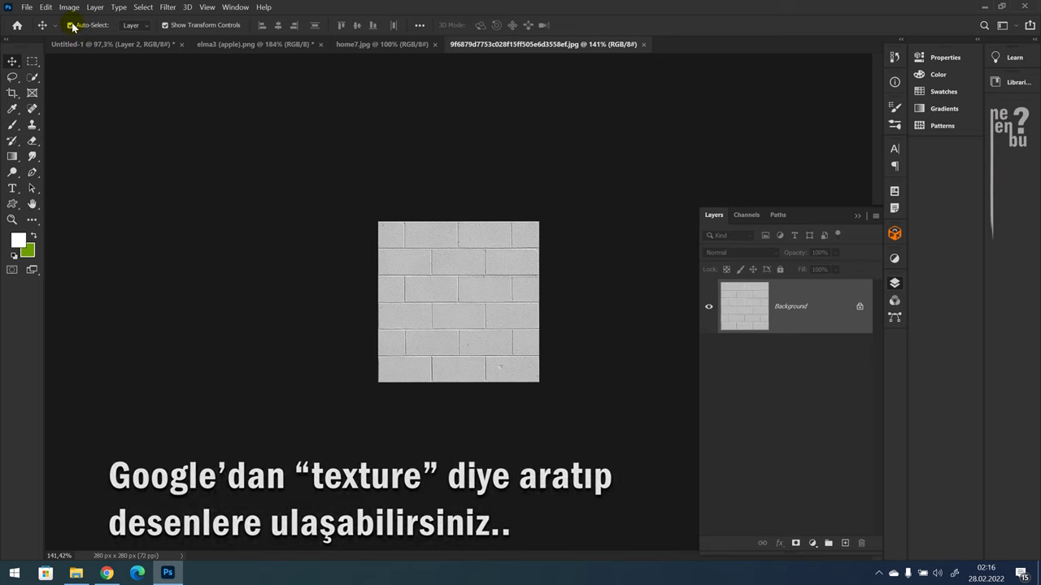
Define the brick image as a pattern named duvar, then return to Untitled-1.
click(46, 8)
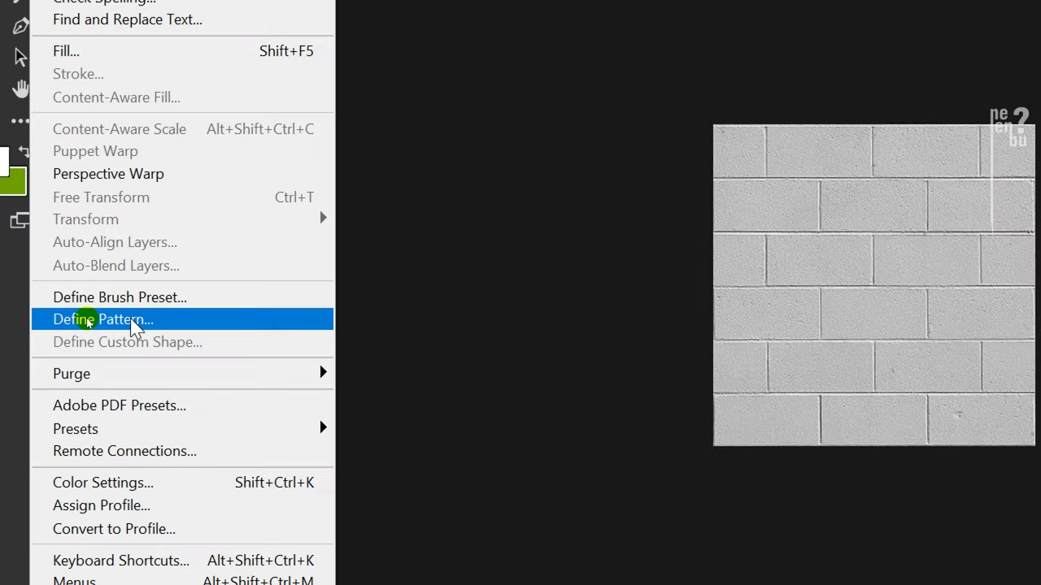
click(85, 319)
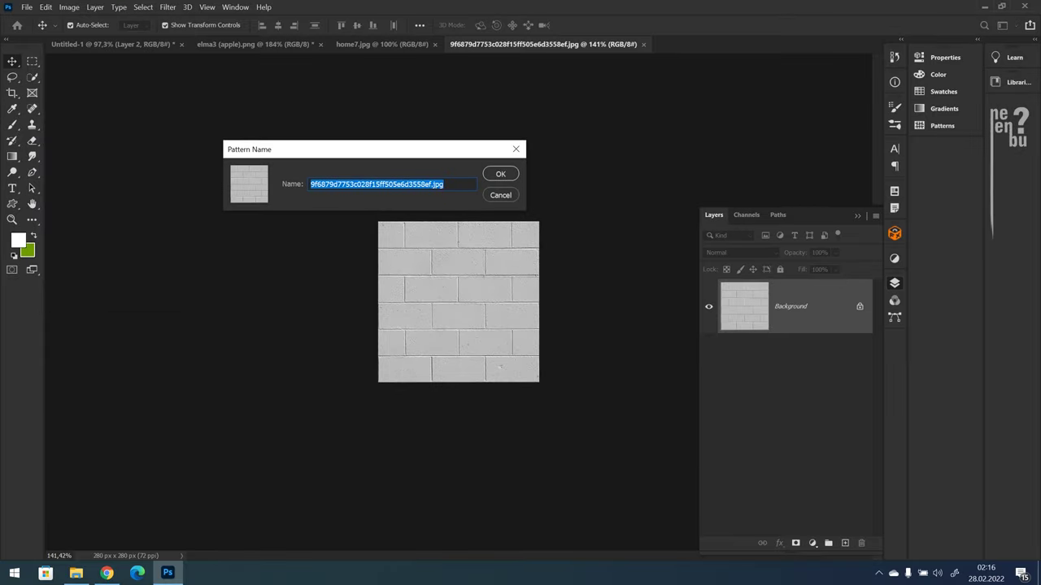
text(duvar)
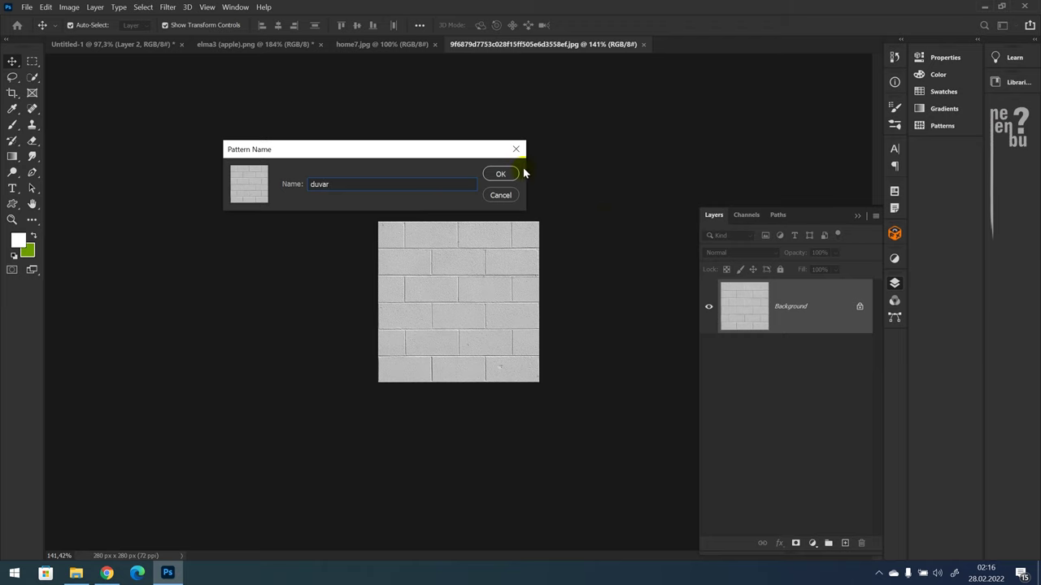
click(501, 174)
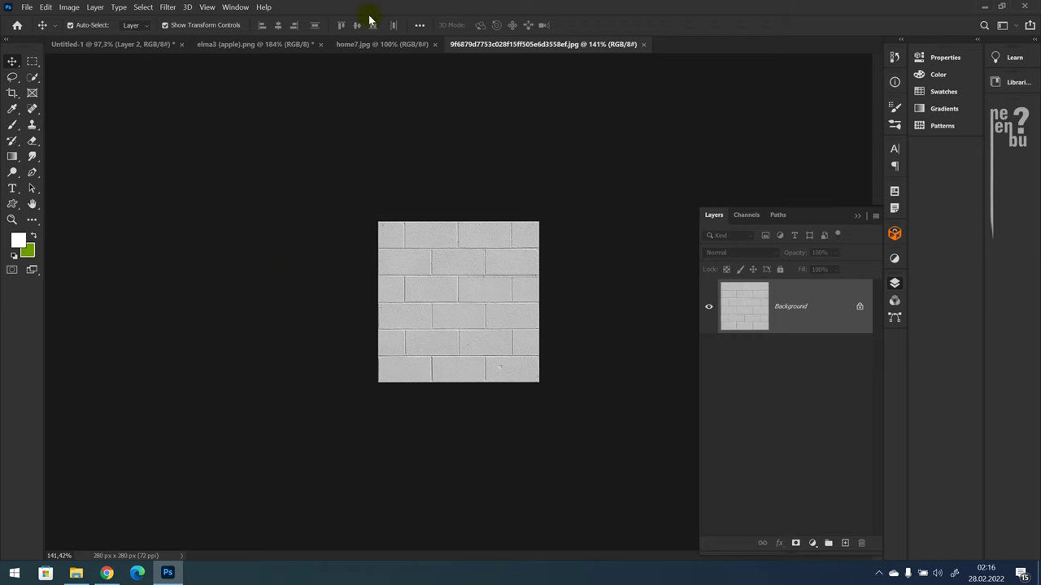
click(224, 46)
click(117, 43)
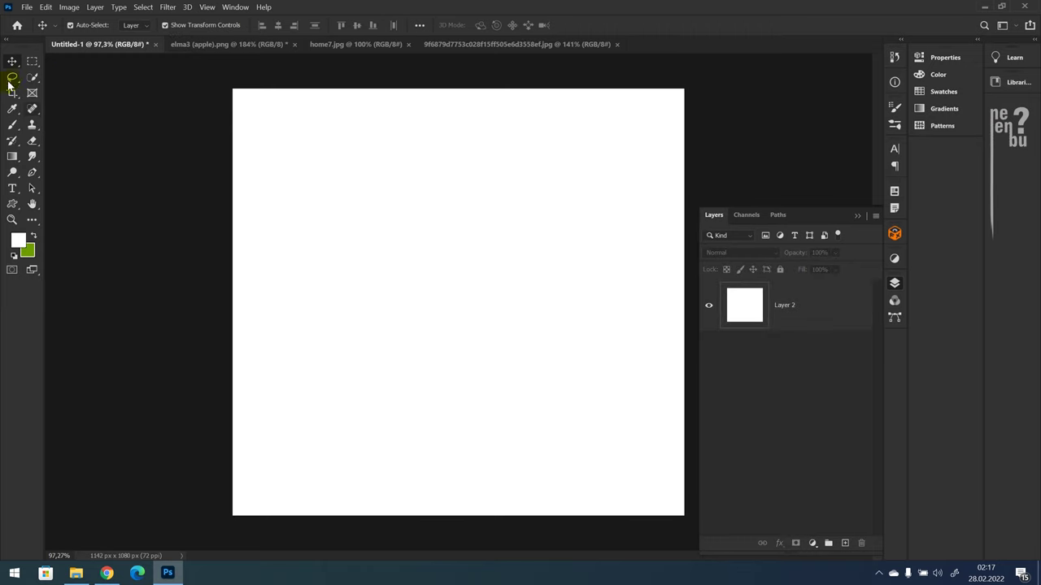
Marquee-select the top half of the canvas with Layer 2 active.
click(29, 65)
mouse_move(230, 80)
mouse_down()
mouse_move(399, 309)
mouse_move(701, 336)
mouse_up()
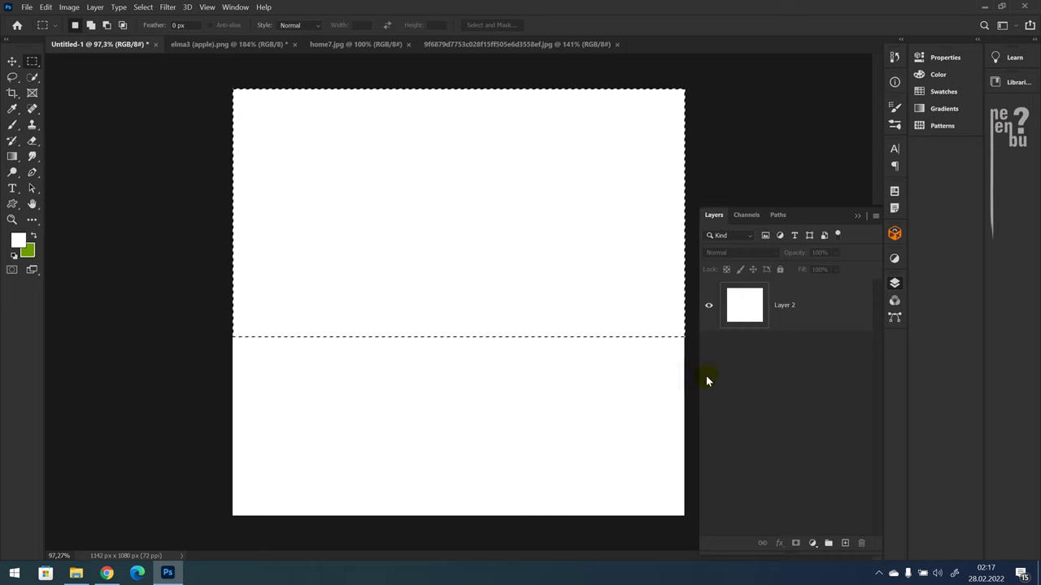
right_click(521, 191)
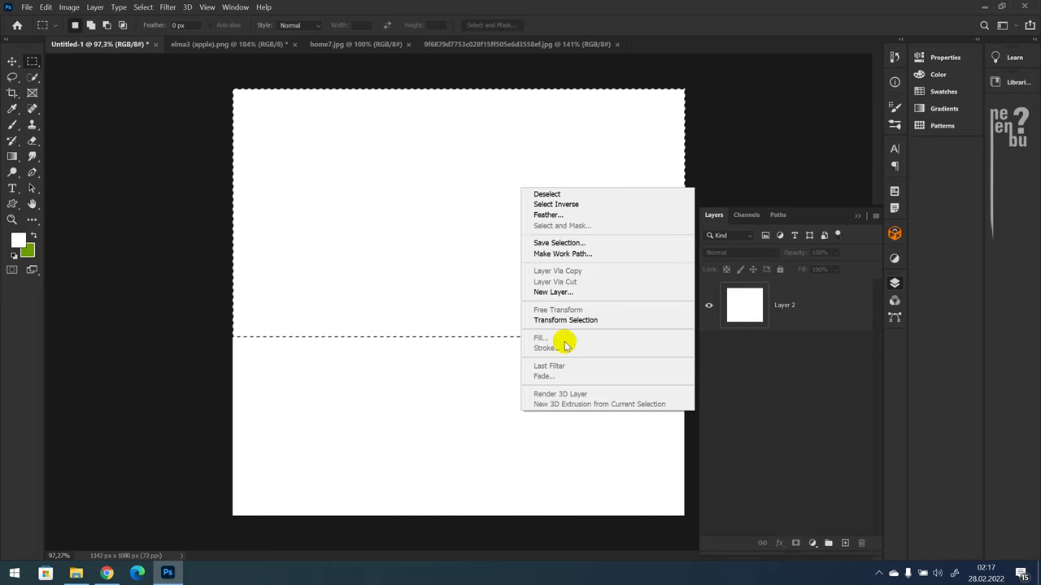
click(795, 328)
click(813, 321)
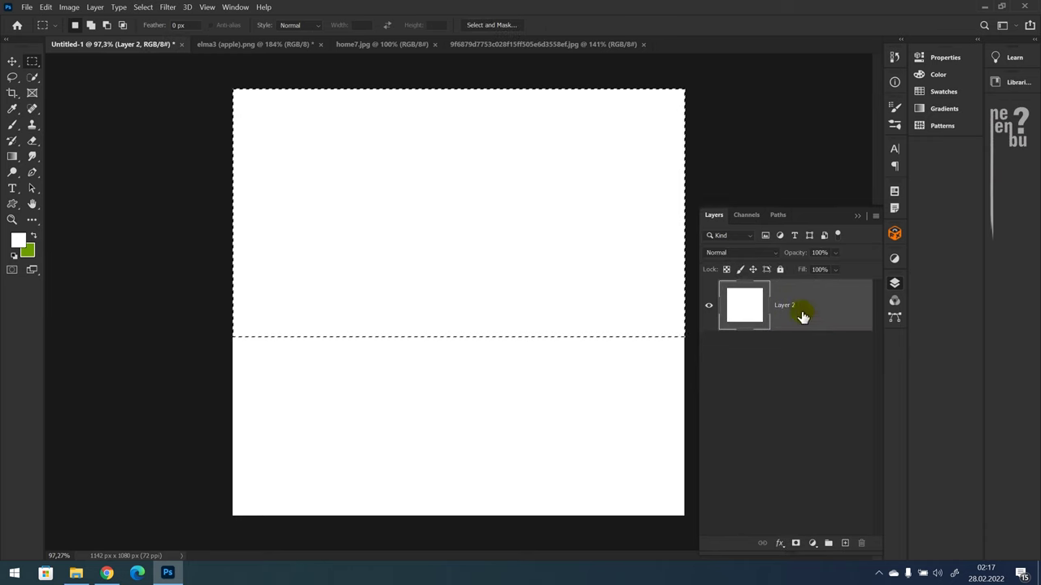
Fill the selection with the duvar brick pattern.
right_click(429, 173)
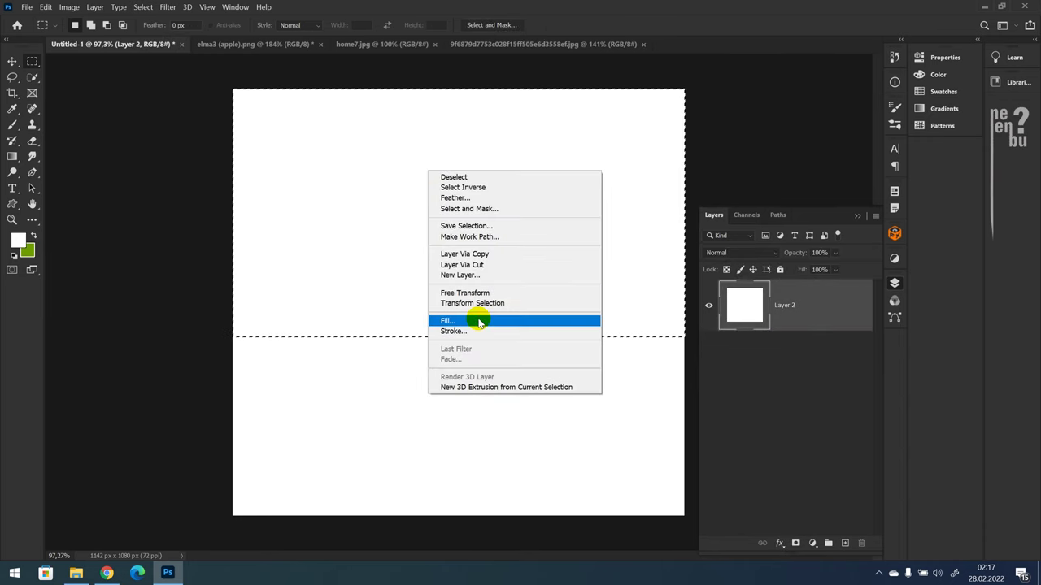
click(476, 318)
click(657, 180)
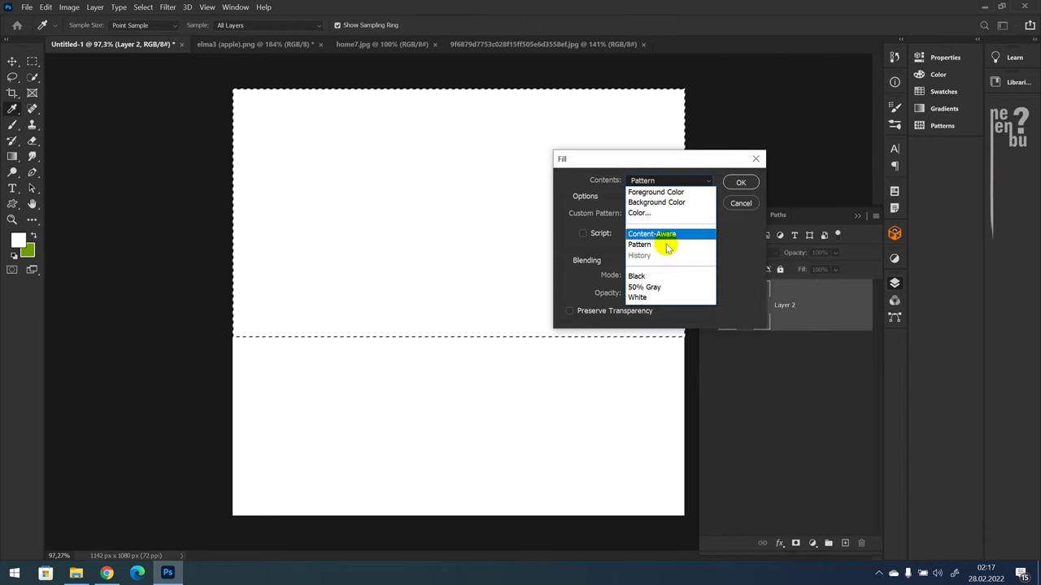
click(650, 246)
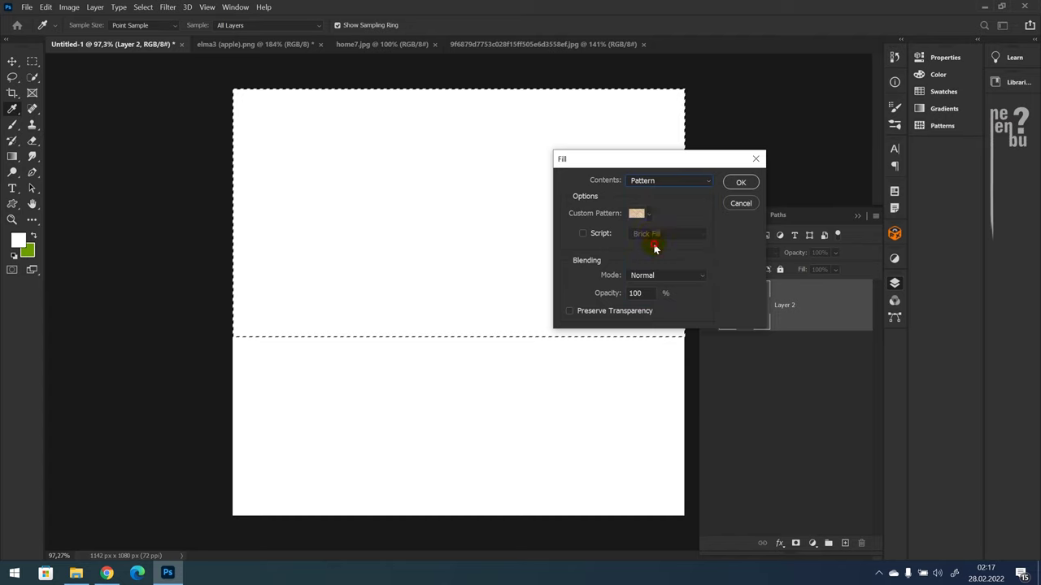
click(648, 213)
click(634, 294)
click(730, 187)
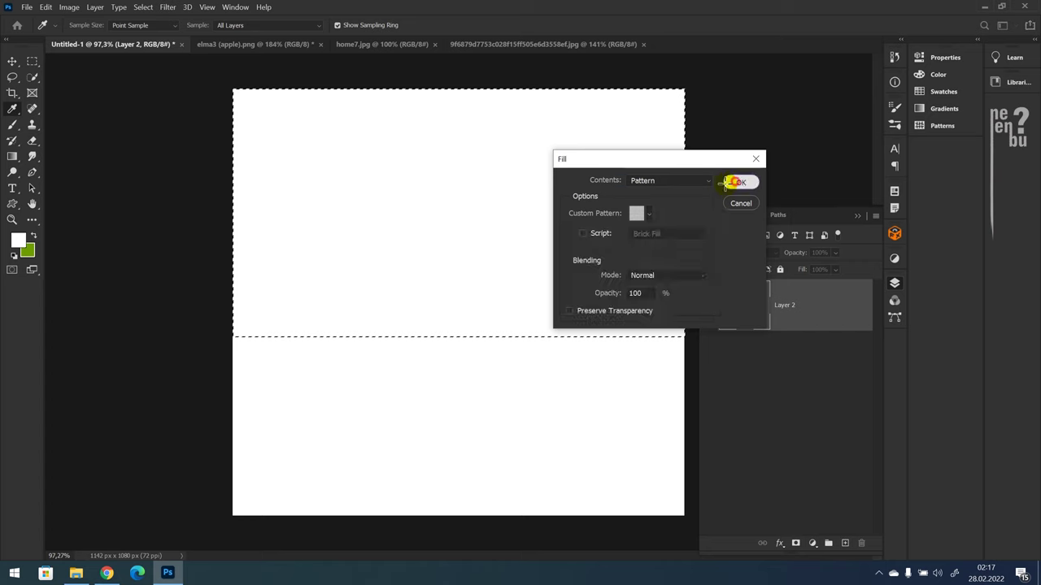
click(736, 182)
key(ctrl+1)
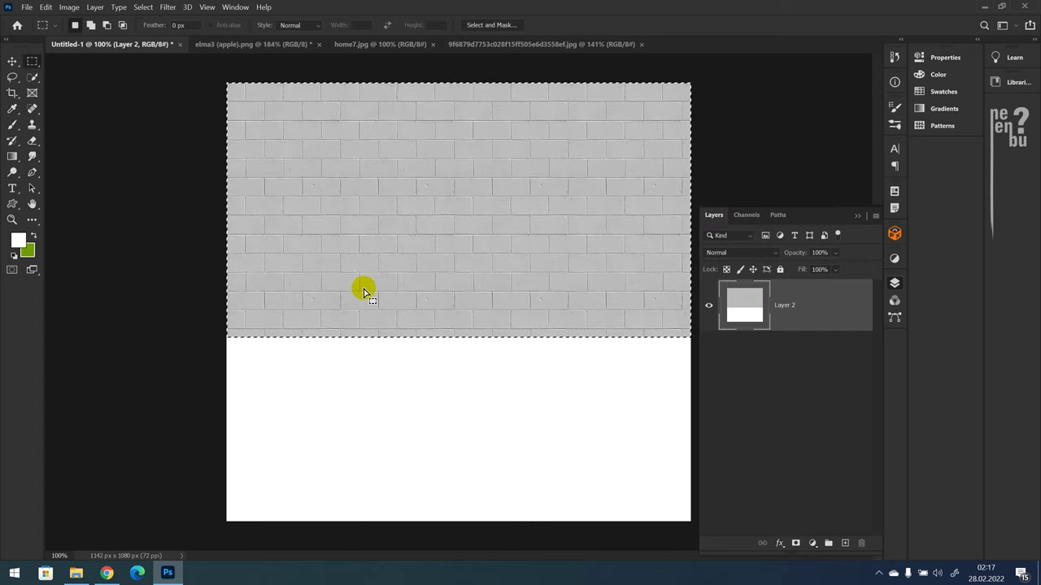
Deselect with Ctrl+D and zoom out to view the whole brick-topped canvas.
key(ctrl+d)
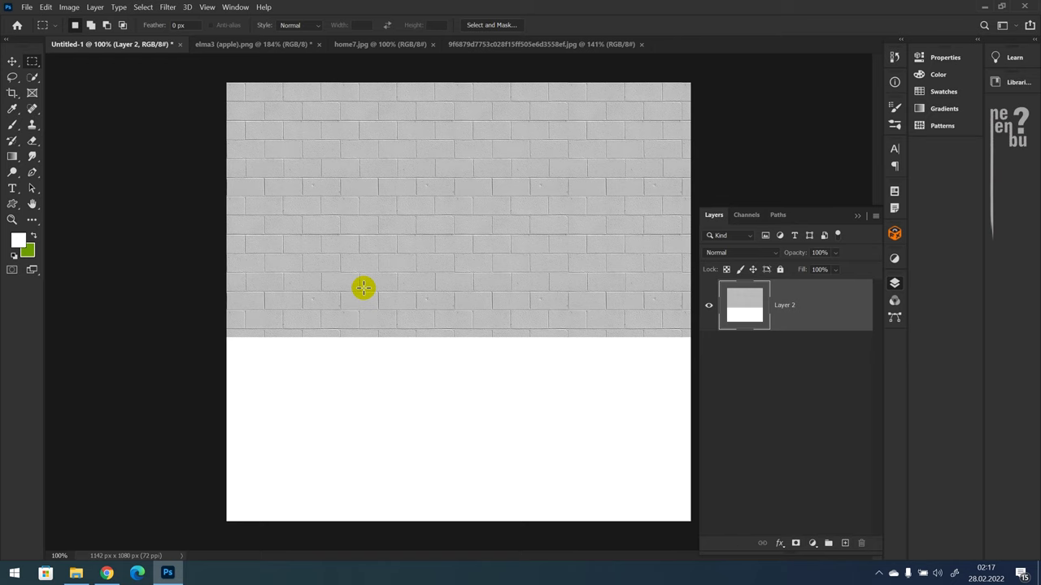
scroll(175, 236, down, 1)
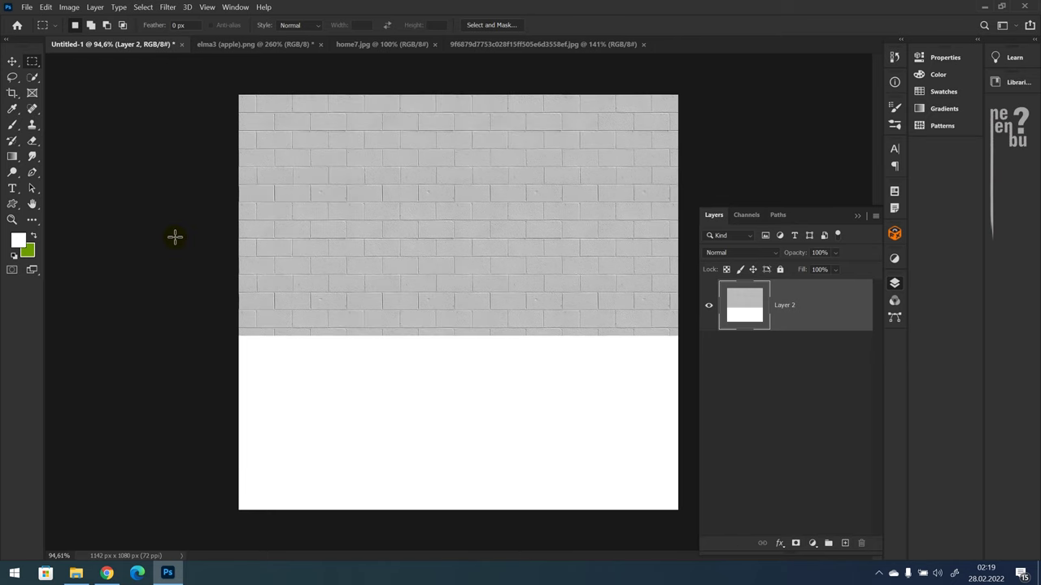